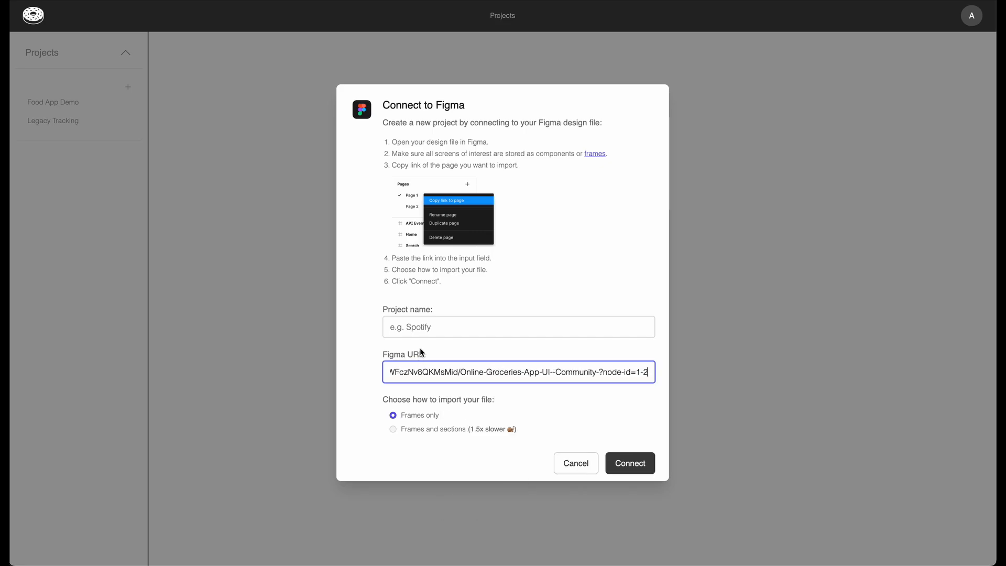
Step: Name the new project Online Groceries App and connect it to the Figma file, importing frames only
type("Onl")
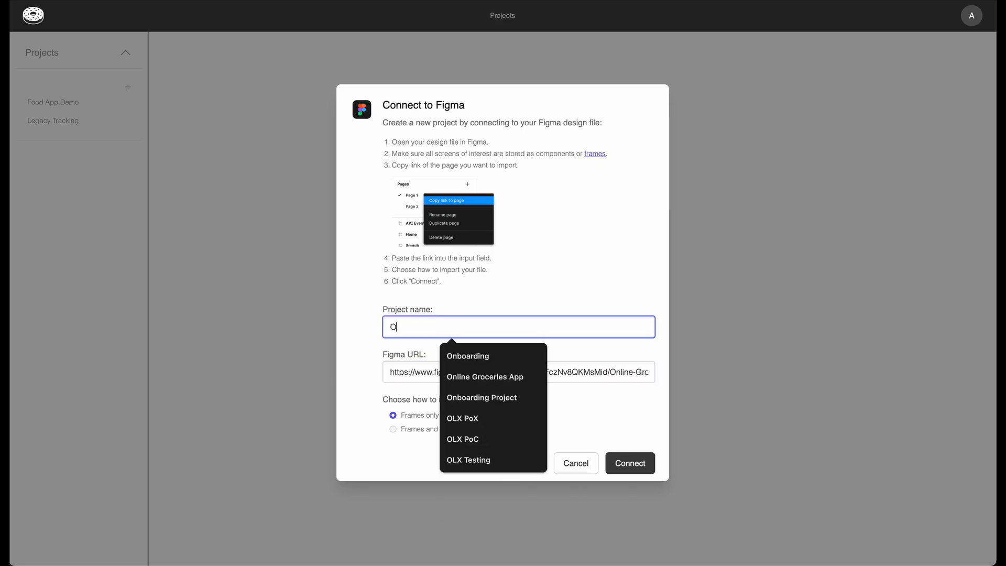
left_click(486, 355)
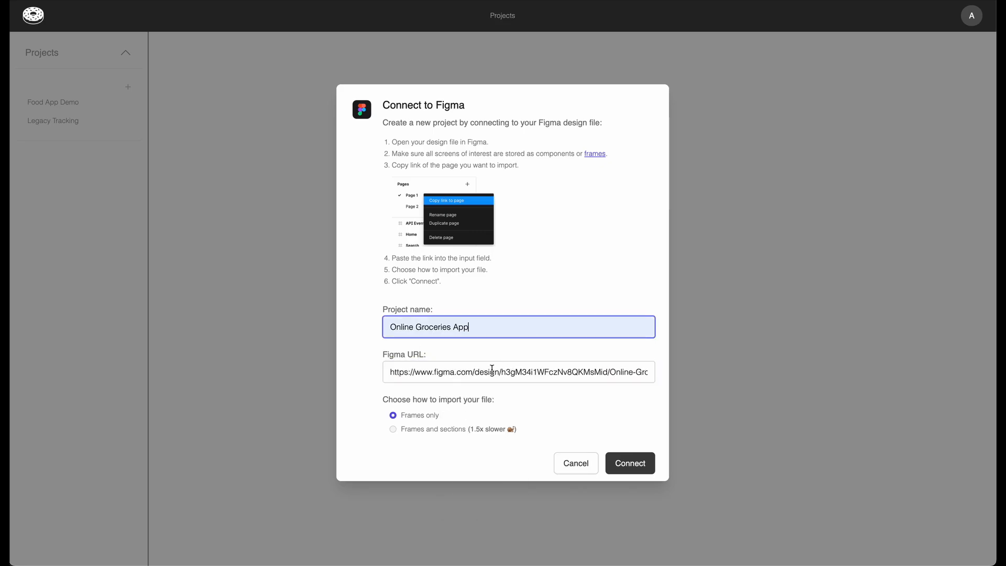
left_click(618, 460)
key("Return")
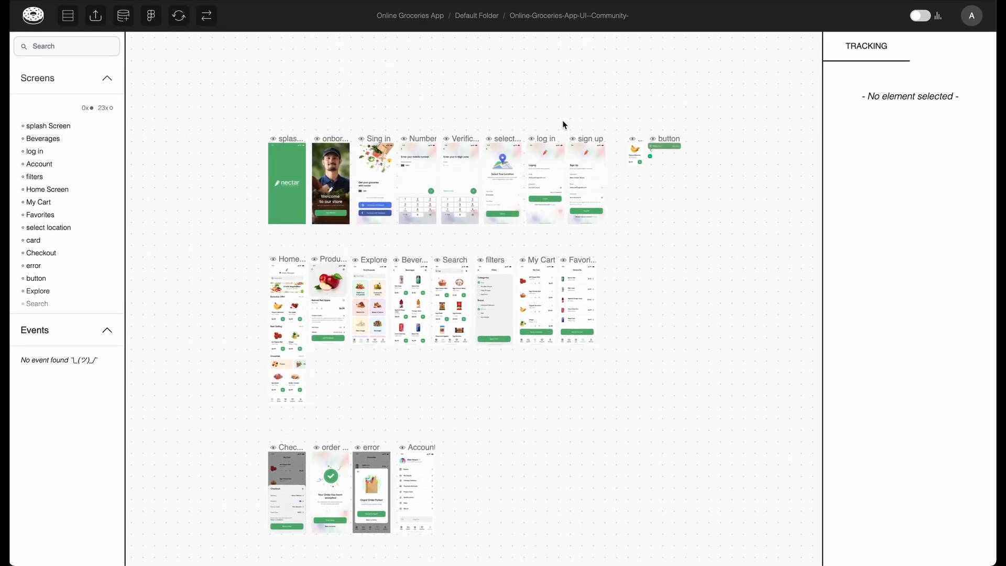
Step: Switch to the Online Groceries Events spreadsheet in Google Sheets and download it as comma-separated values (.csv)
scroll(387, 174, "down", 3)
scroll(388, 174, "up", 3)
scroll(387, 173, "up", 1)
scroll(387, 174, "up", 2)
scroll(387, 174, "right", 1)
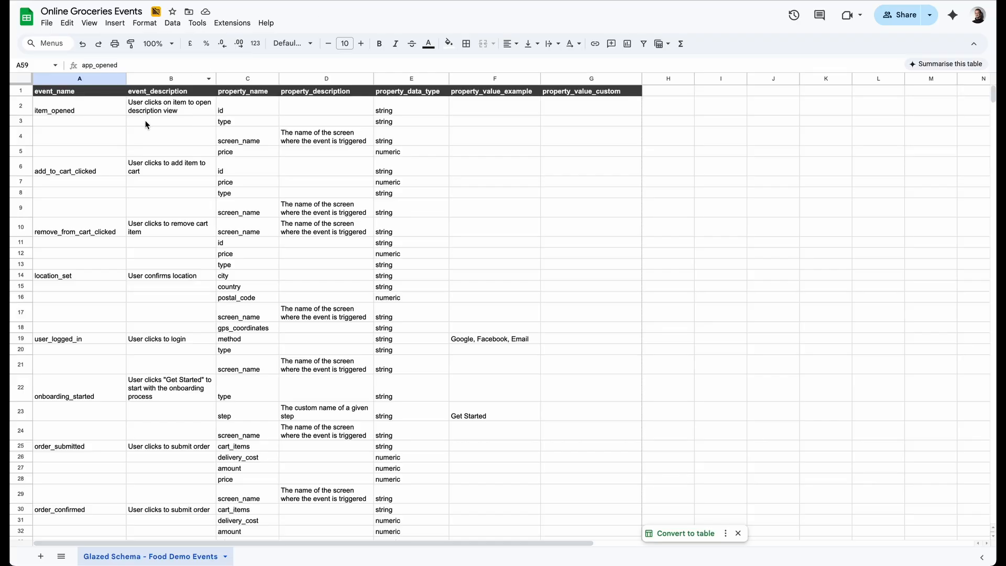
scroll(145, 126, "down", 2)
scroll(146, 126, "up", 2)
left_click(47, 23)
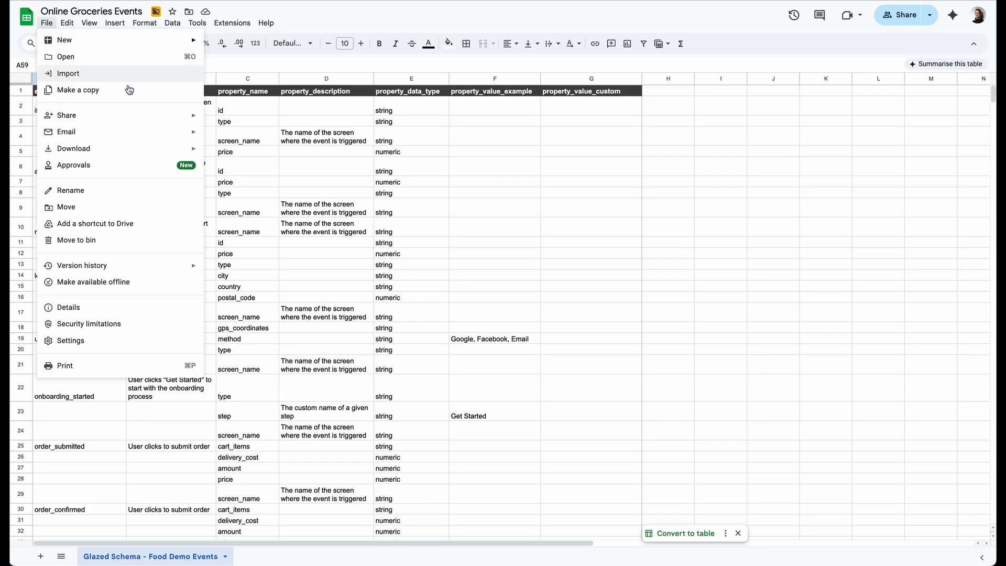
mouse_move(195, 149)
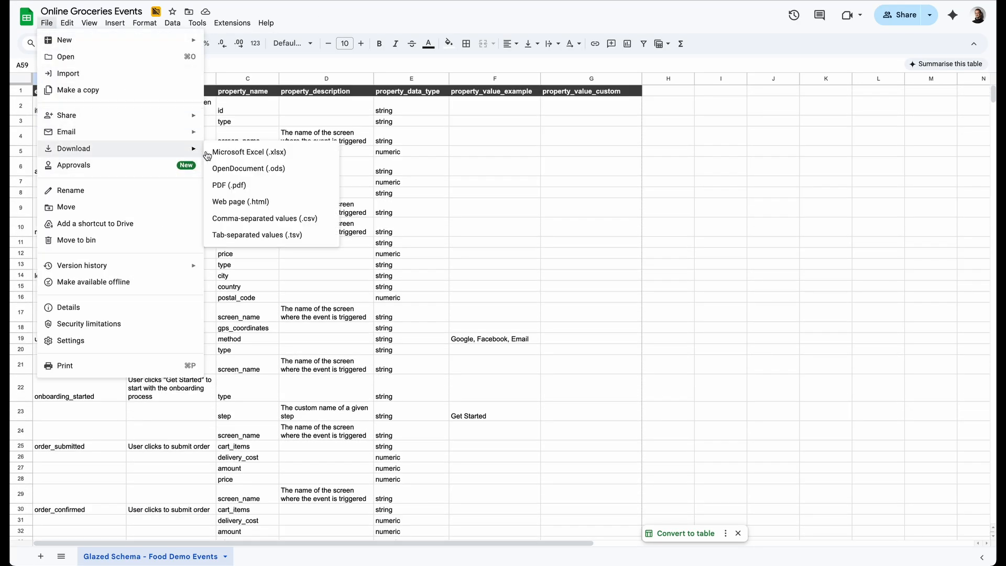
left_click(309, 218)
Step: Return to the Glazed project and import the downloaded Online Groceries CSV as its tracking schema, using the Glazed schema format
key("ctrl+Tab")
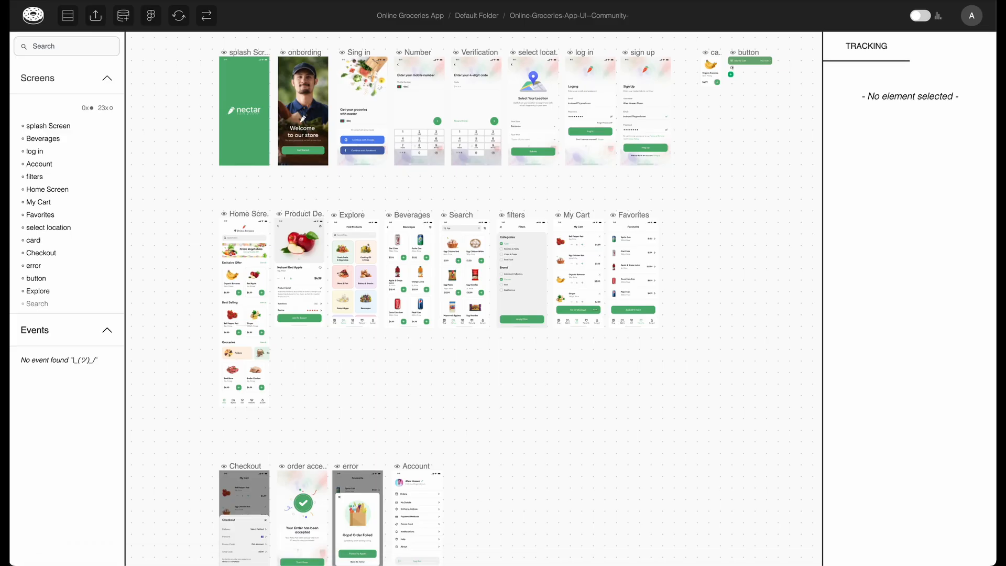
left_click(93, 15)
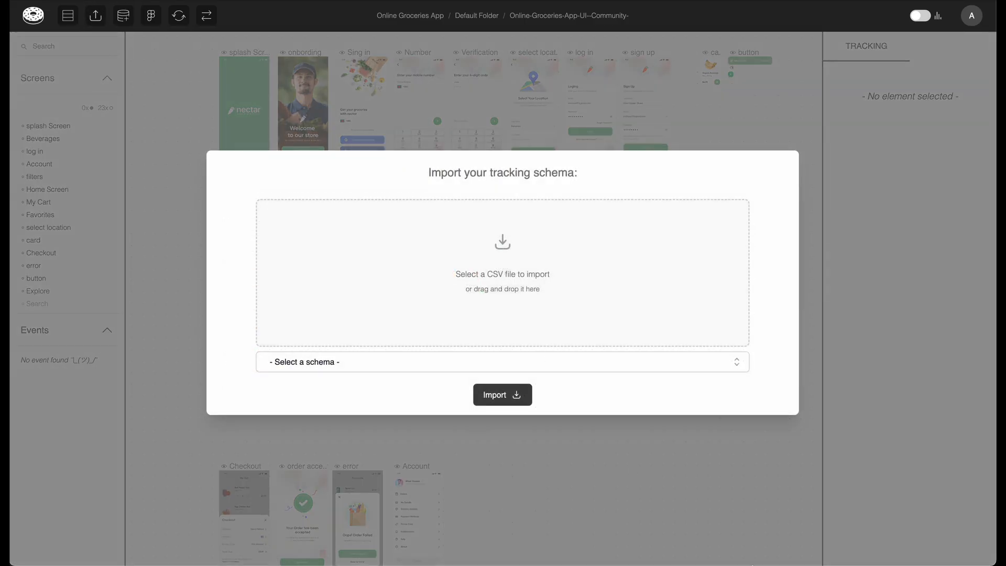
mouse_move(854, 539)
left_click(904, 553)
left_click_drag(910, 497, 579, 305)
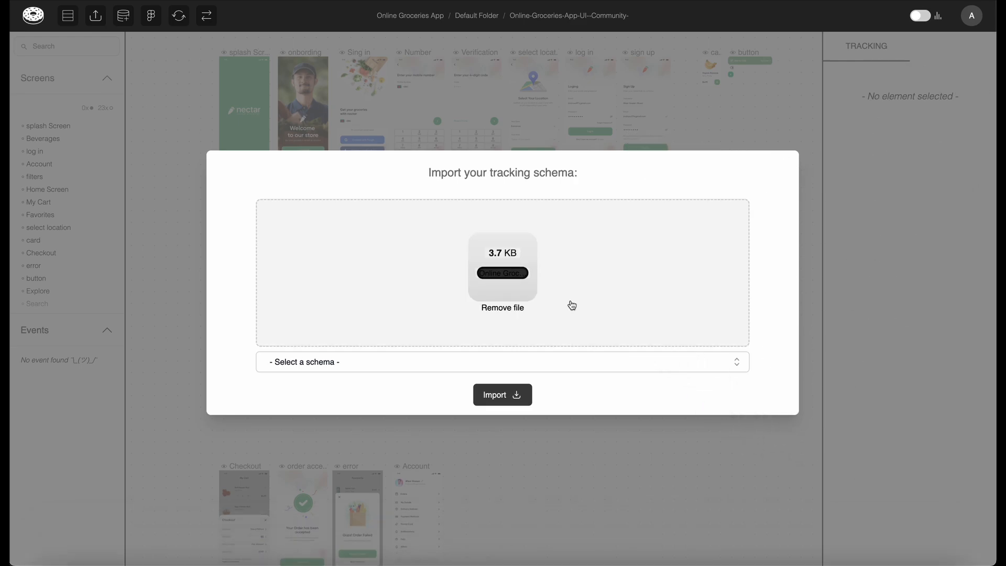
left_click(387, 367)
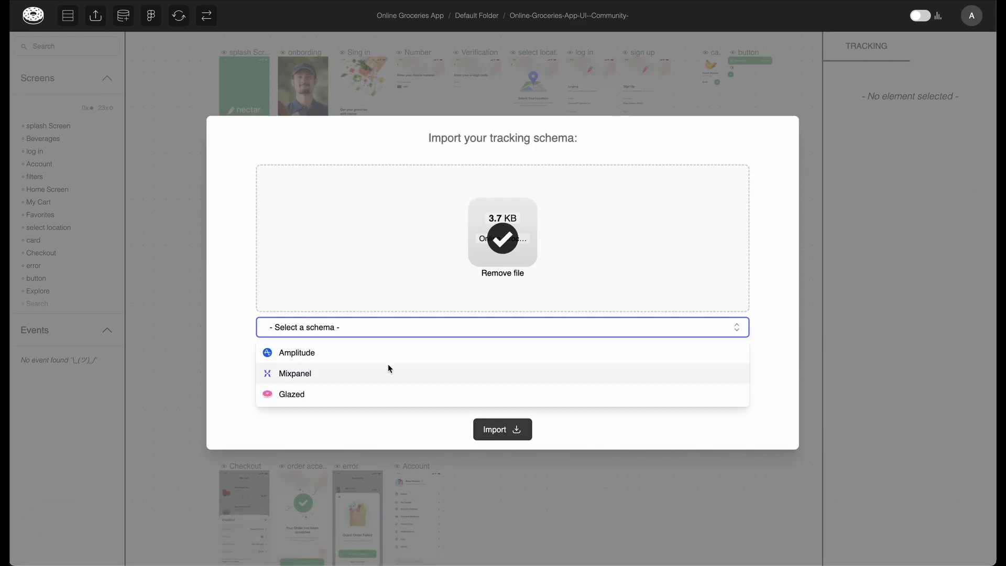
left_click(342, 396)
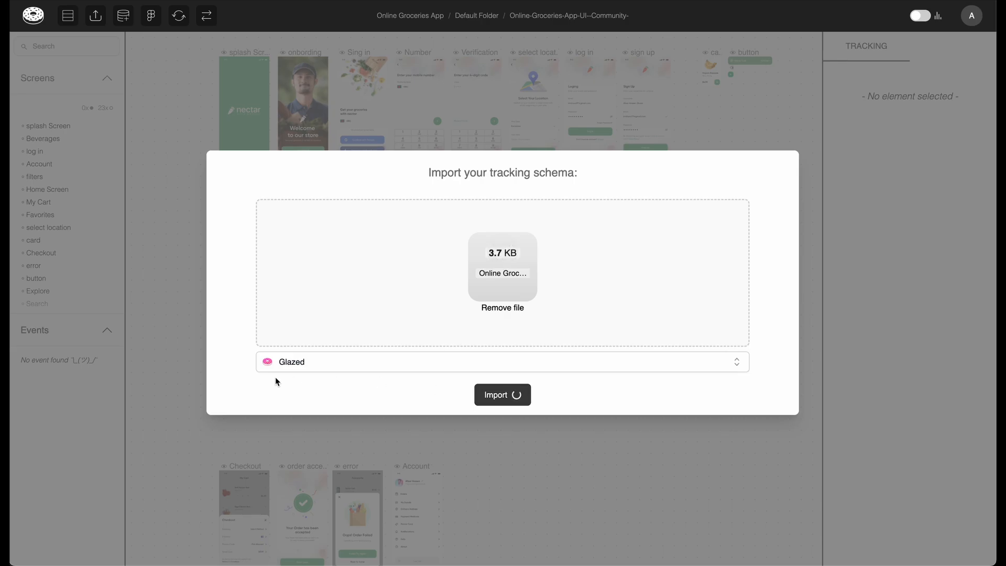
Step: Create the existing app_opened event from the tracking plan on the splash Screen
scroll(79, 458, "down", 2)
scroll(78, 457, "up", 3)
scroll(211, 203, "up", 4)
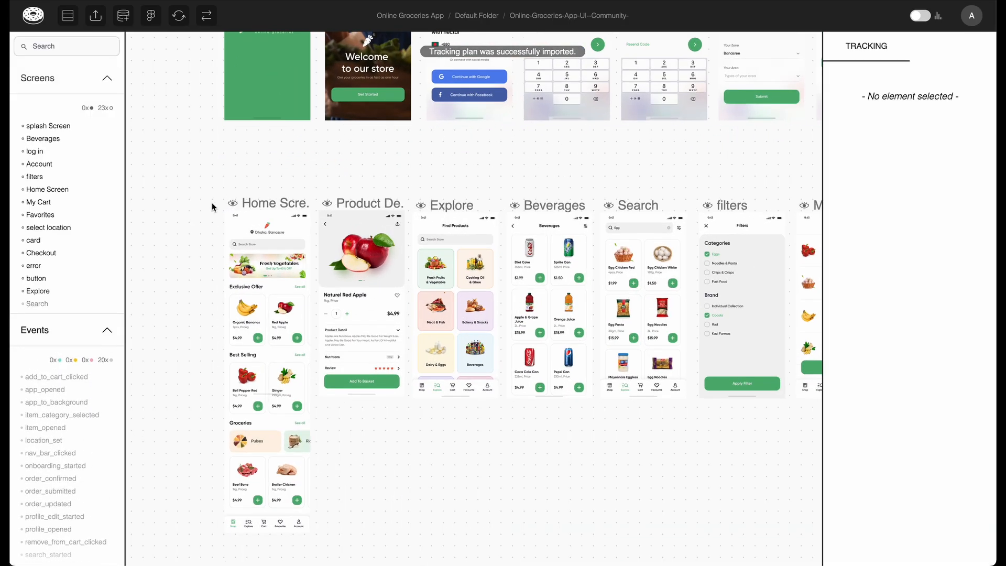
scroll(212, 207, "up", 2)
left_click(212, 208)
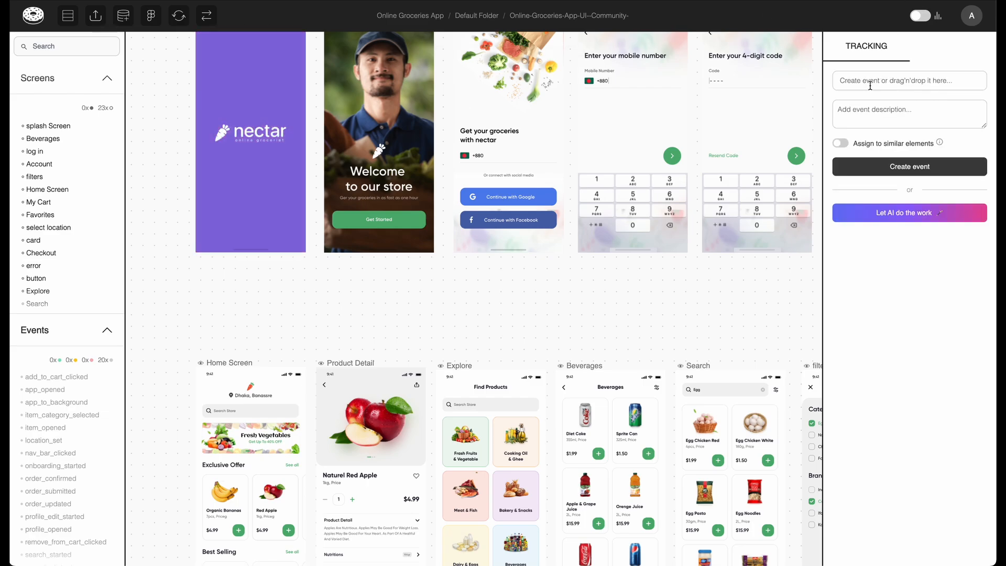
type("app")
left_click(772, 94)
left_click(899, 167)
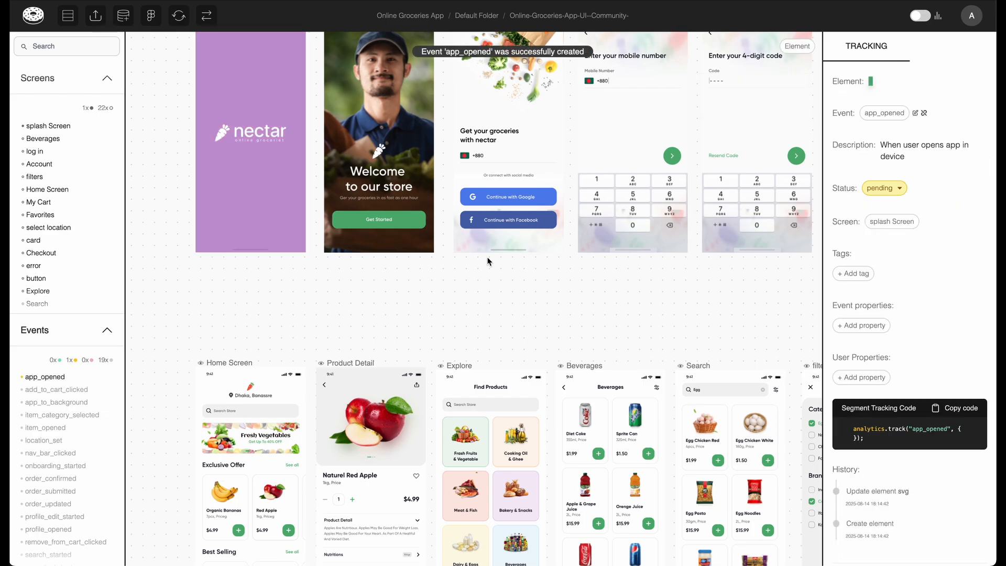
Step: Create the user_signed_up event on both the Continue with Google and Continue with Facebook buttons of the Sing in screen
scroll(488, 265, "up", 3)
left_click(543, 278)
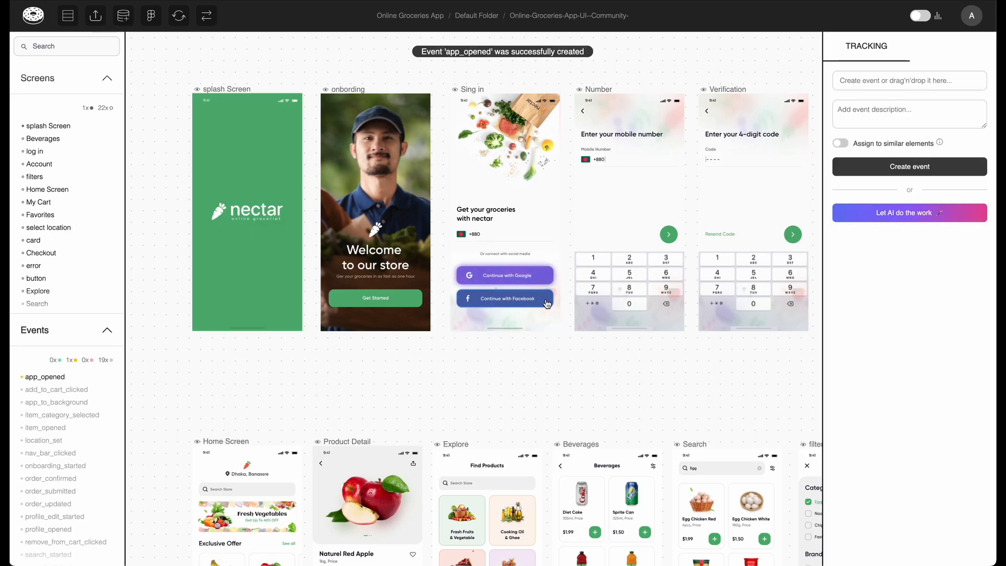
left_click(855, 80)
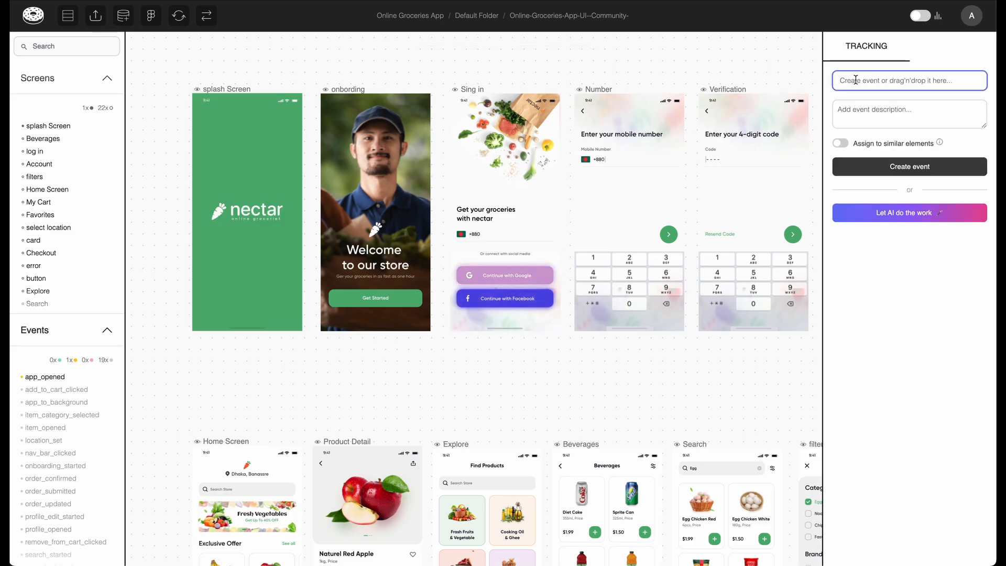
type("si")
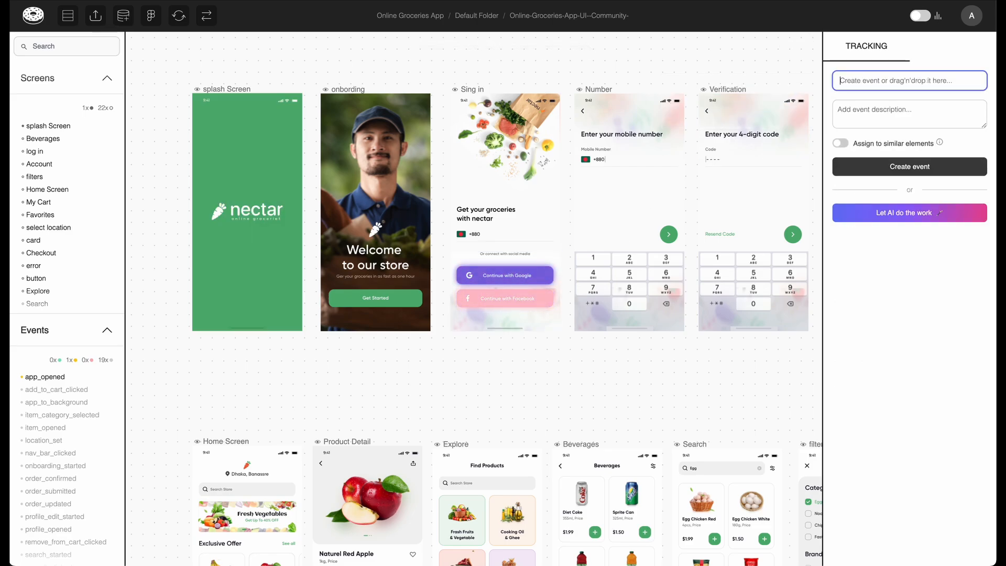
type("us")
left_click(762, 101)
left_click(877, 168)
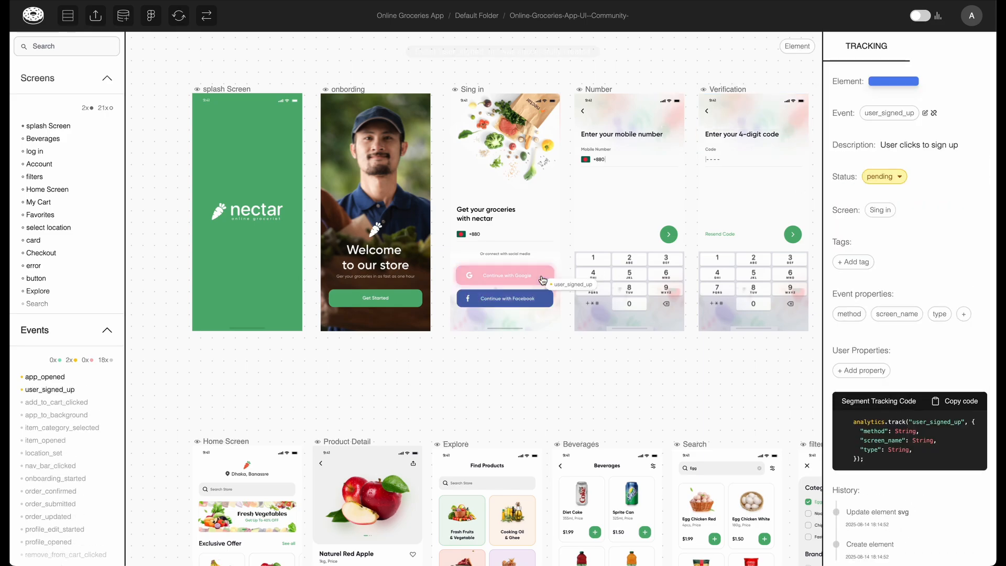
Step: Set the custom value of the method property to Google for the Continue with Google button's user_signed_up event
scroll(480, 316, "up", 5)
scroll(481, 316, "up", 2)
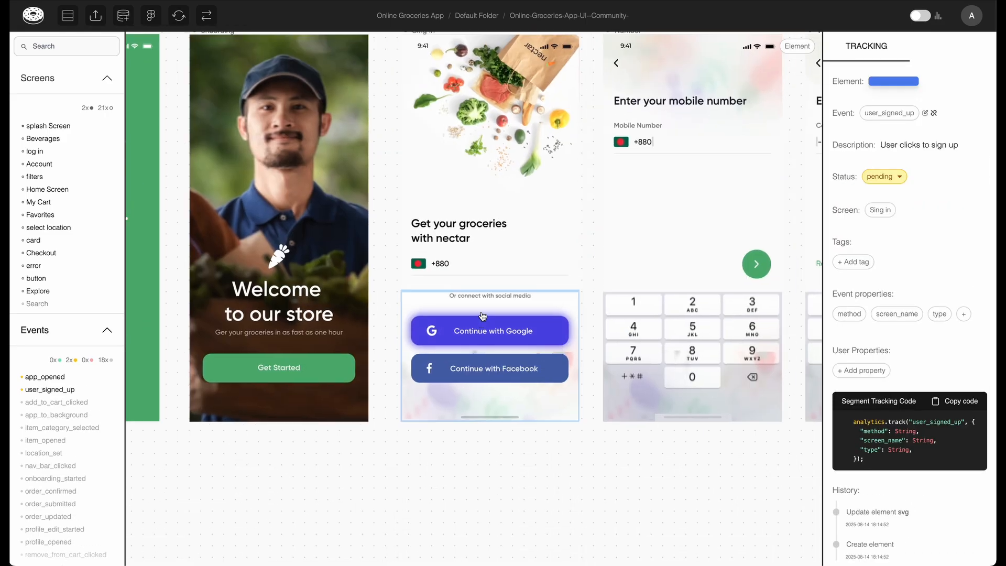
left_click(849, 314)
left_click(607, 330)
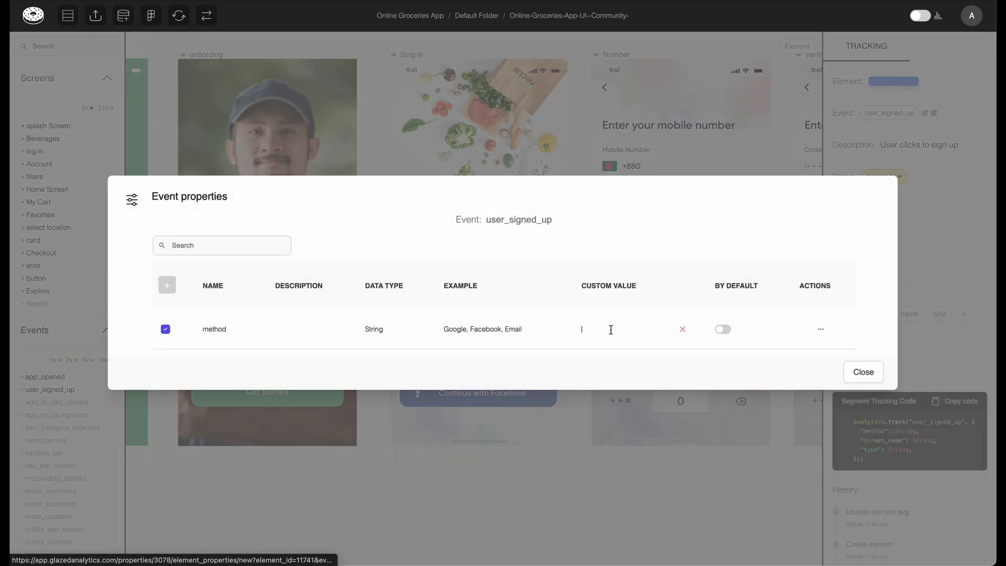
type("Google")
key("Return")
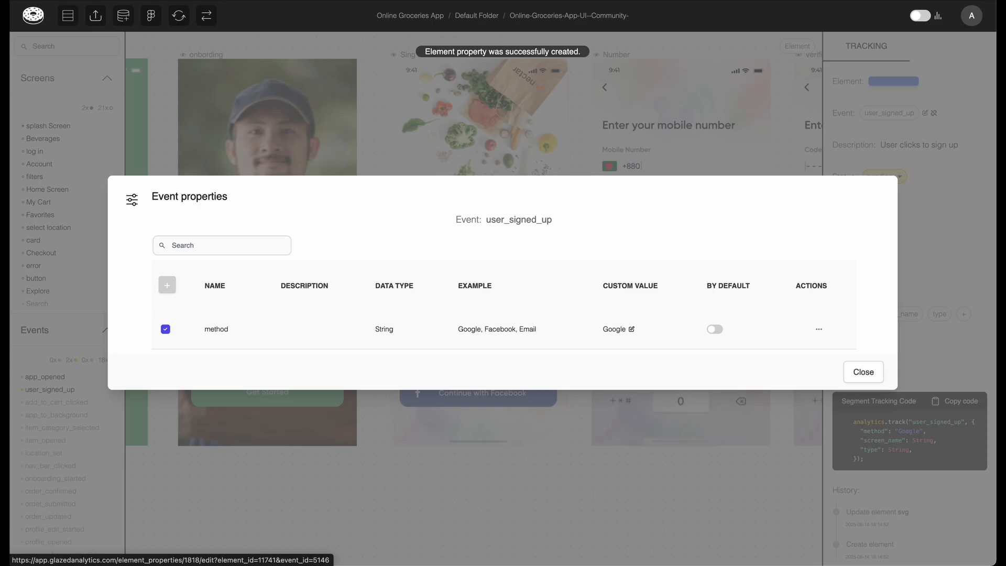
Step: Set the custom value of the method property to Facebook for the Continue with Facebook button's user_signed_up event
left_click(540, 396)
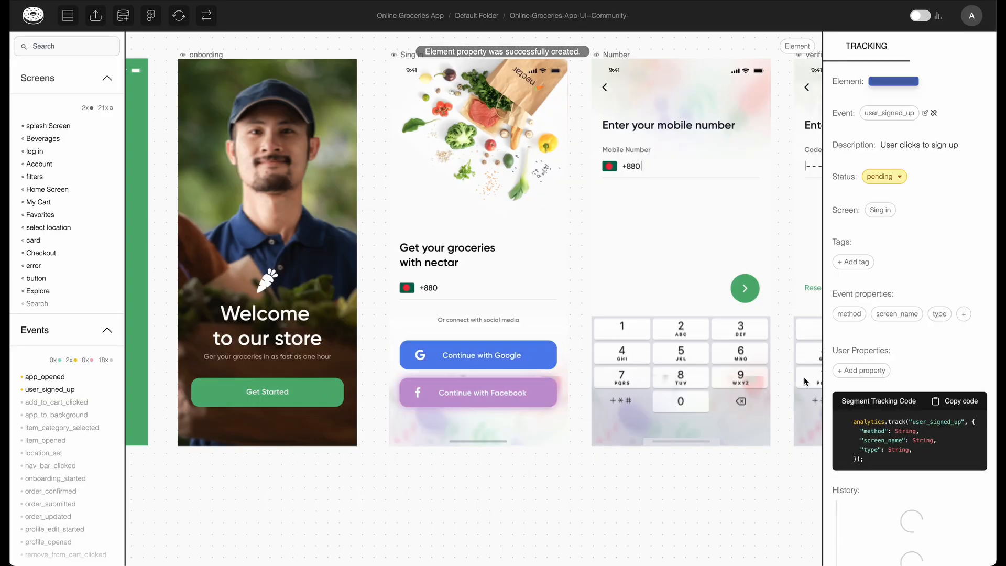
left_click(849, 314)
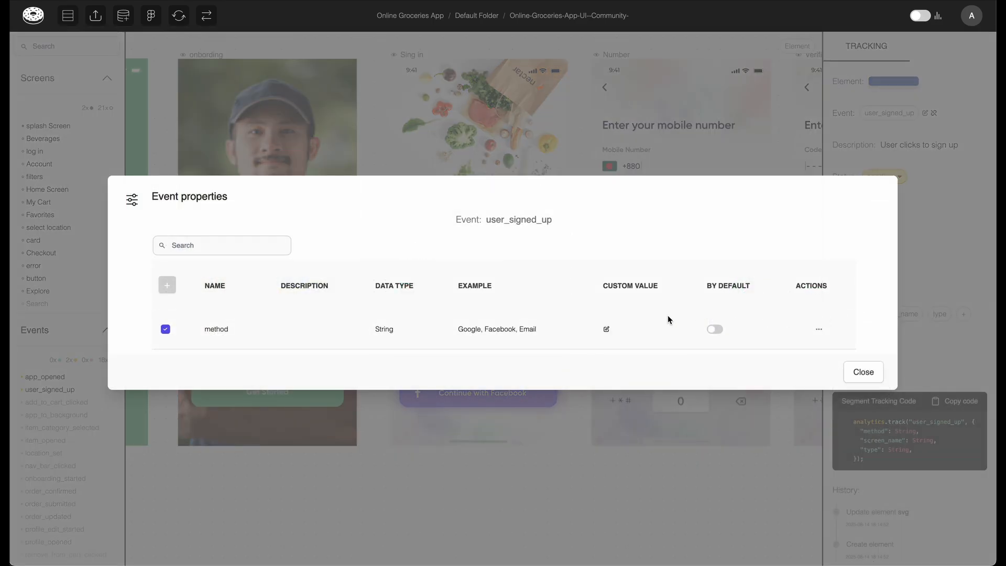
left_click(606, 330)
type("Facebook")
key("Return")
key("Escape")
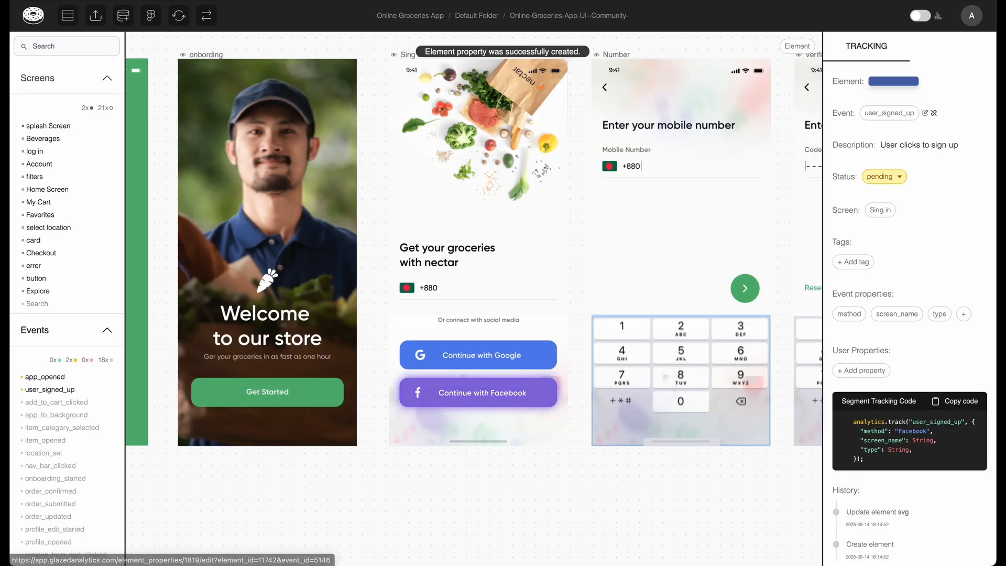
Step: Create the onboarding_started event on the Get Started button of the onbording screen
left_click(327, 392)
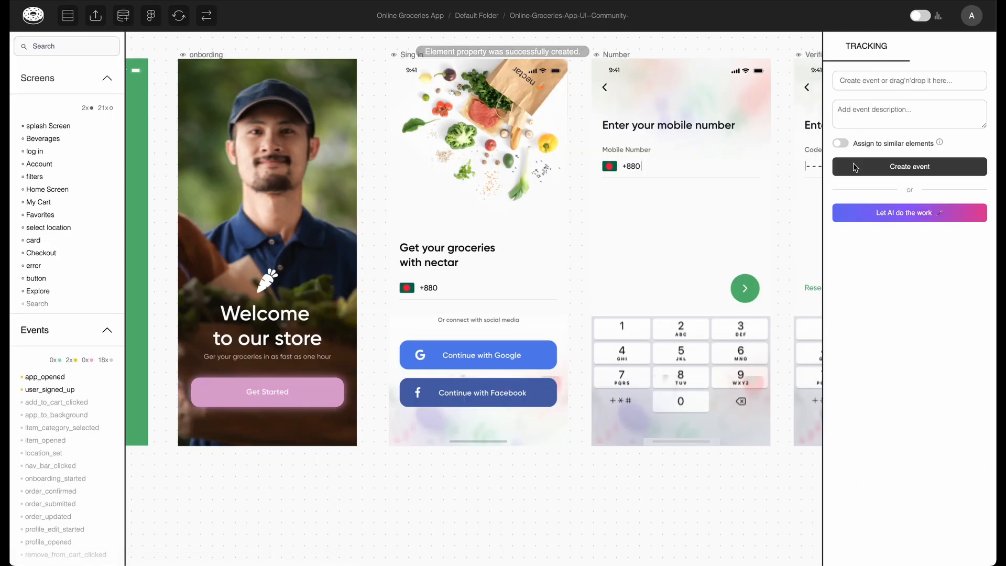
left_click(891, 77)
type("onb")
key("Down")
key("Return")
left_click(880, 169)
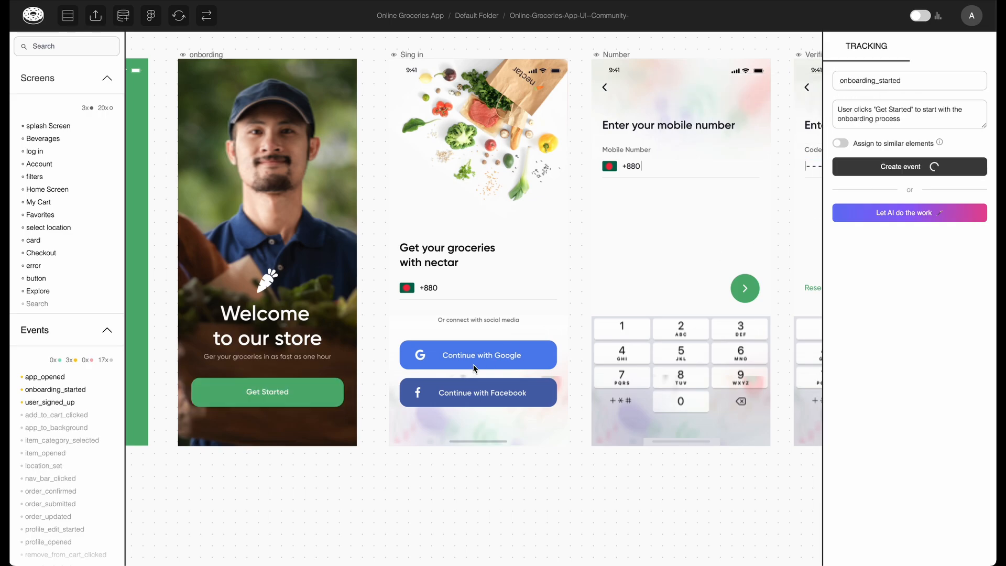
Step: Get AI event recommendations for the Verification screen's arrow button and create both verification_code_submitted and verification_code_resent
scroll(474, 367, "down", 5)
scroll(474, 368, "down", 2)
scroll(473, 367, "right", 3)
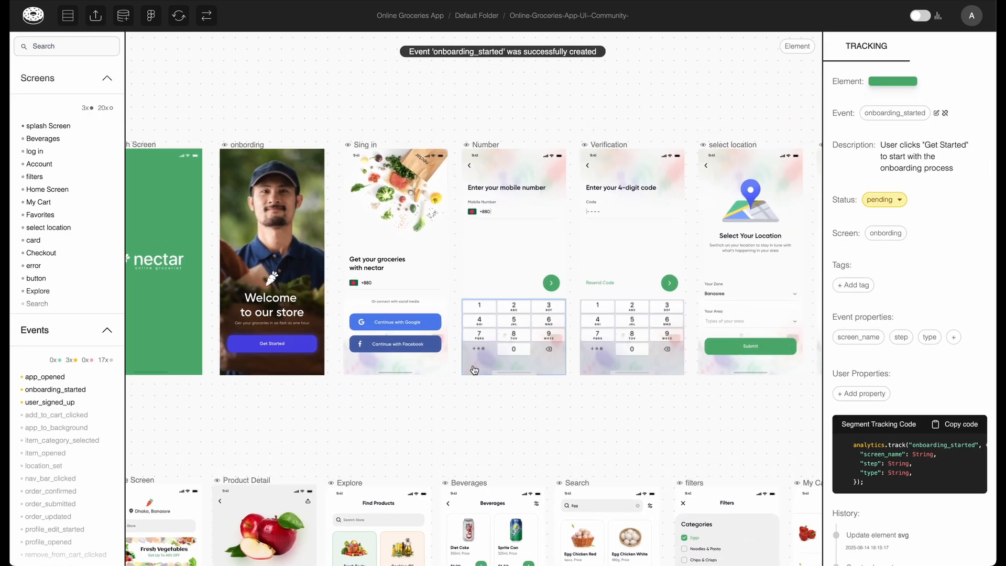
left_click(668, 286)
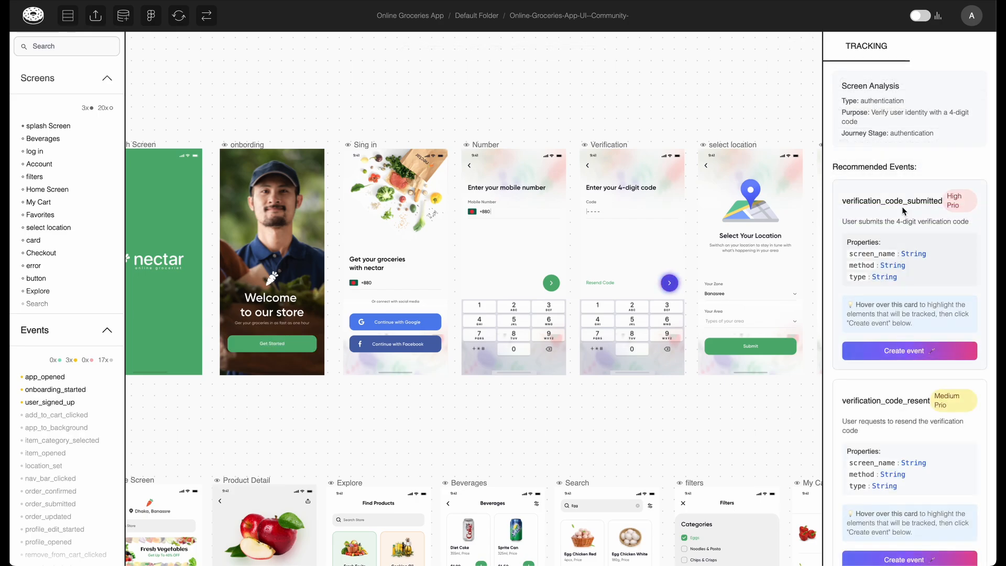
scroll(901, 207, "down", 1)
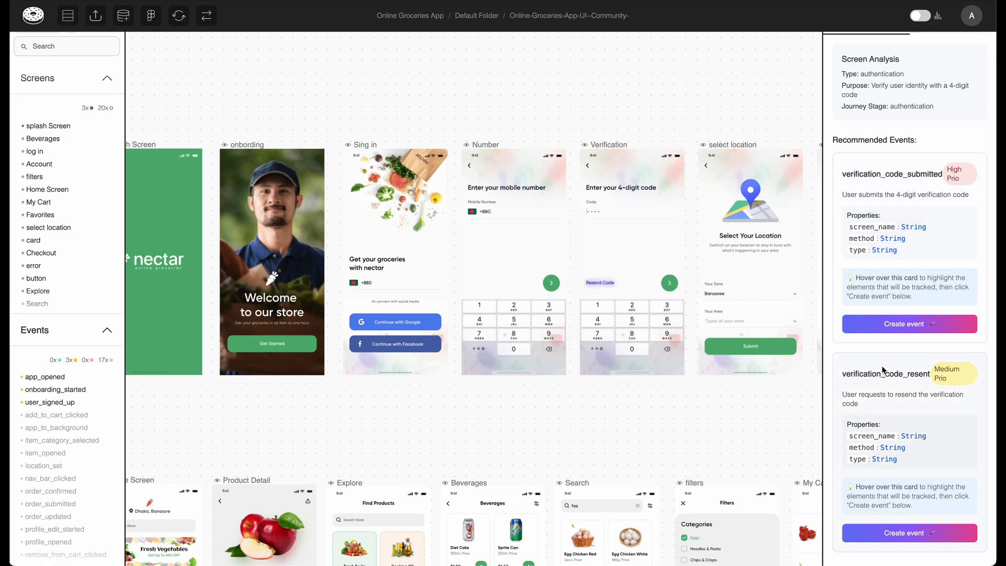
left_click(900, 322)
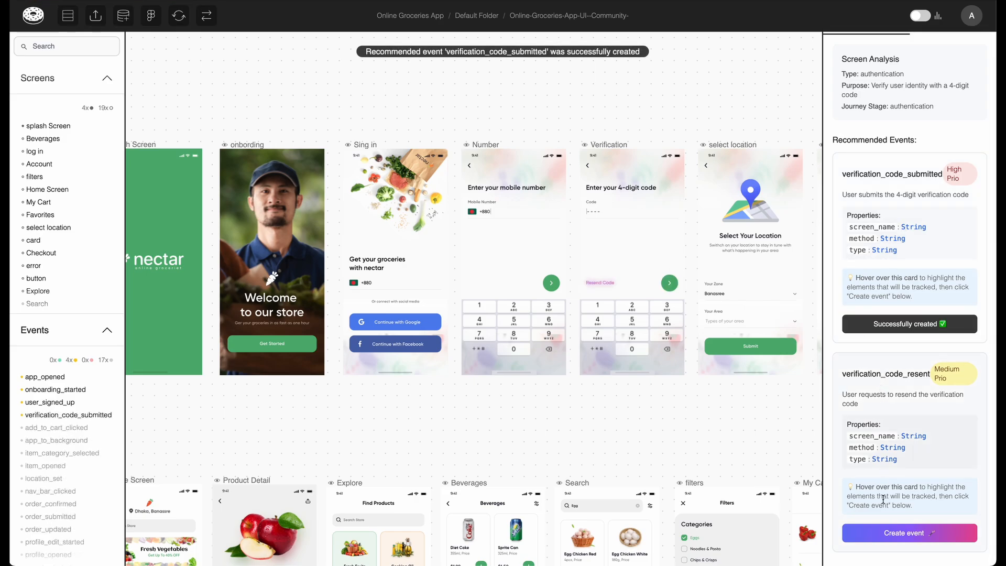
left_click(880, 533)
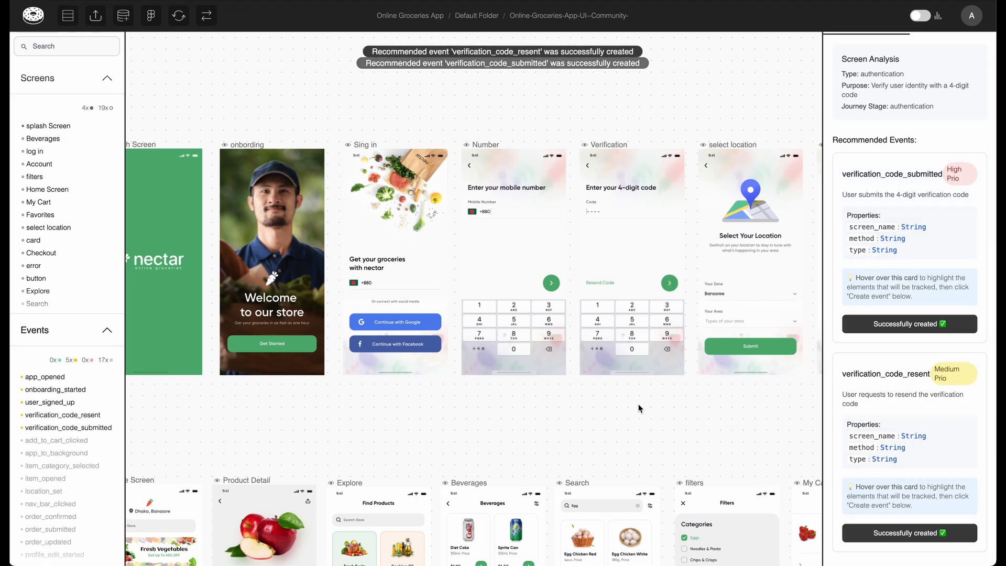
Step: Create the AI-recommended mobile_number_submitted event for the arrow button of the Number screen
left_click(558, 290)
left_click(840, 81)
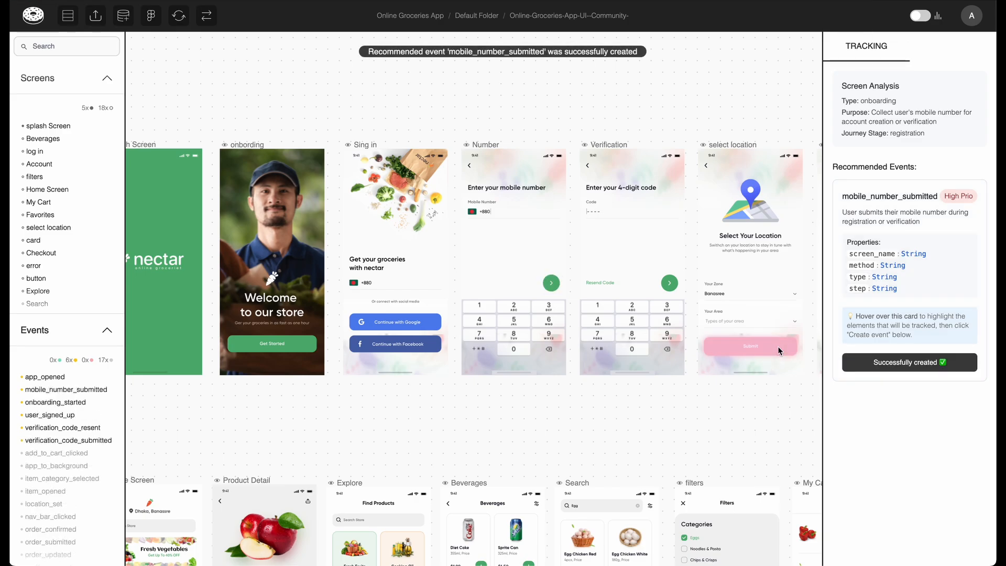
Step: Create the location_set event on the Submit button of the select location screen
type("lo")
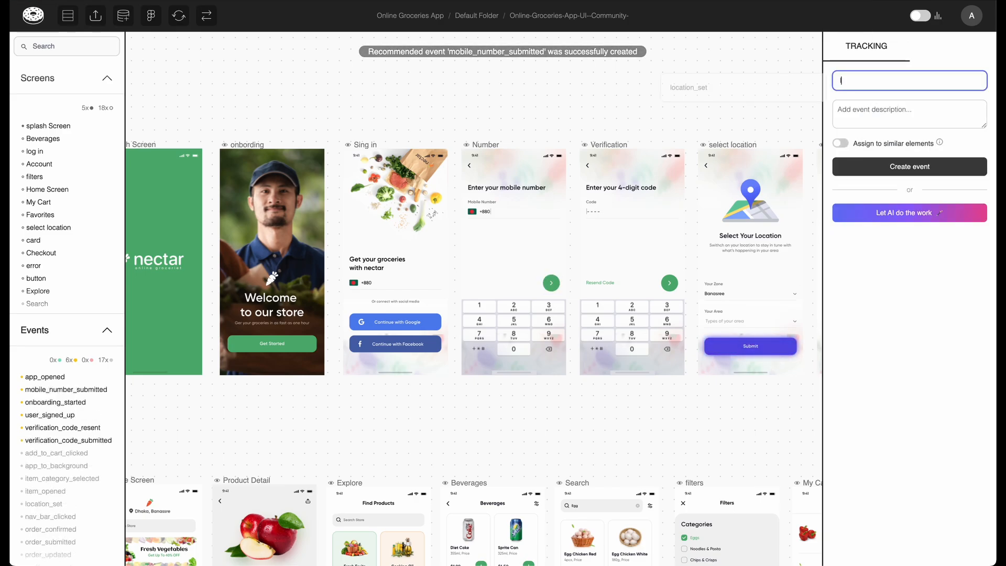
left_click(746, 93)
left_click(918, 166)
scroll(391, 348, "down", 6)
scroll(391, 348, "left", 3)
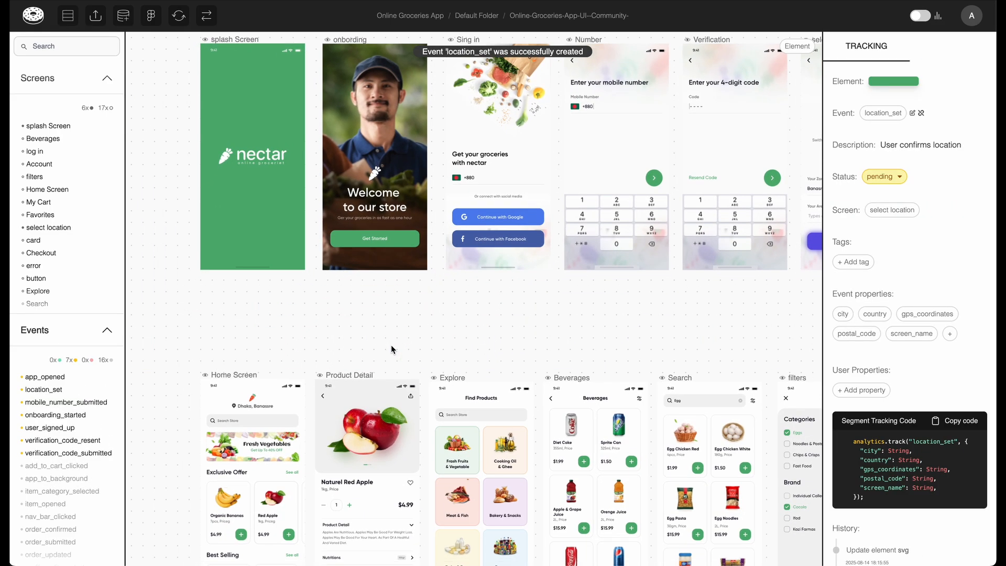
scroll(363, 224, "down", 3)
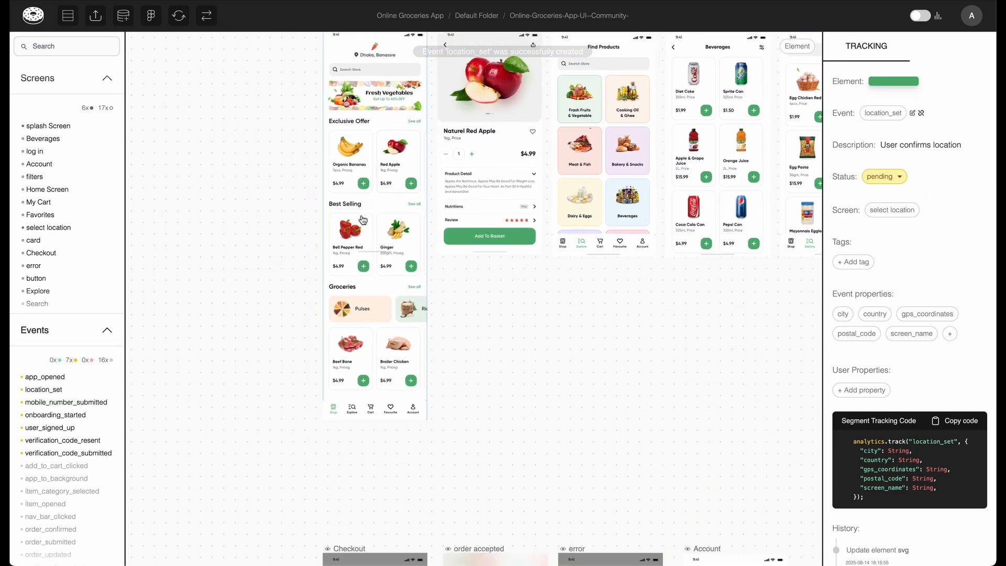
Step: Get AI event recommendations for the Home Screen and create both search_started and add_to_cart_clicked
left_click(352, 195)
scroll(325, 258, "up", 3)
left_click(907, 215)
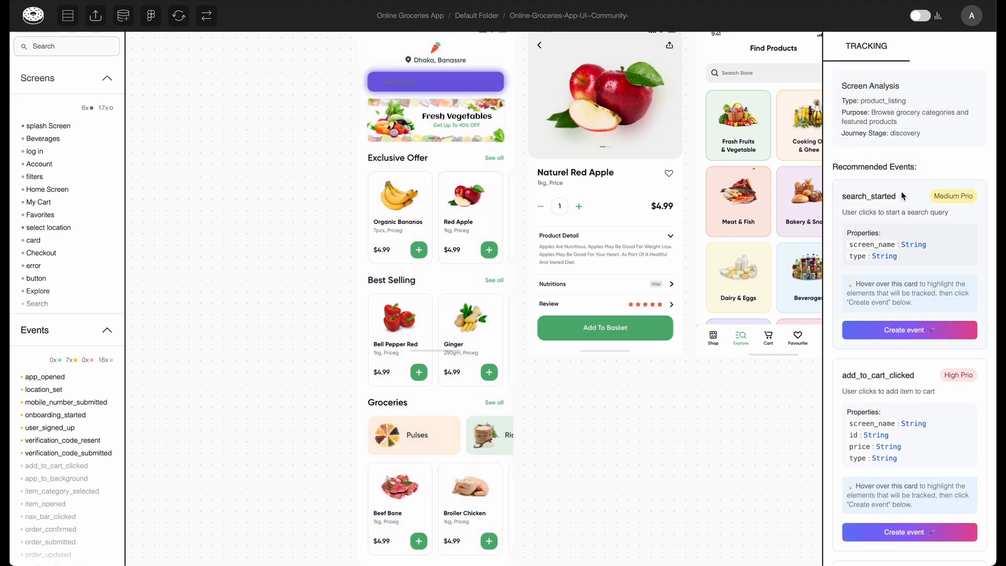
scroll(878, 376, "down", 2)
scroll(878, 381, "down", 1)
left_click(878, 384)
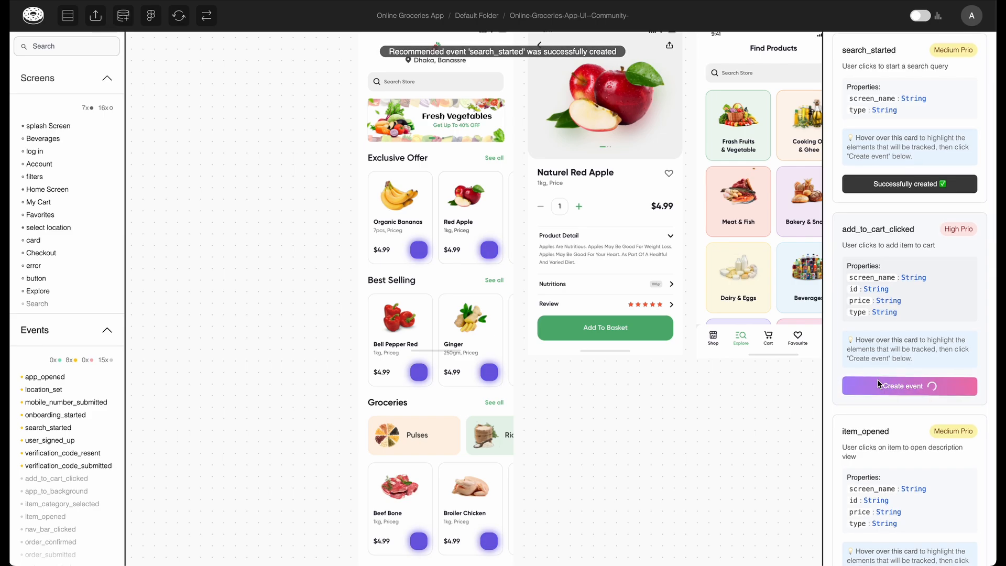
Step: Create the recommended item_opened event for the Home Screen's product cards and item_category_selected for its grocery categories
scroll(878, 384, "down", 4)
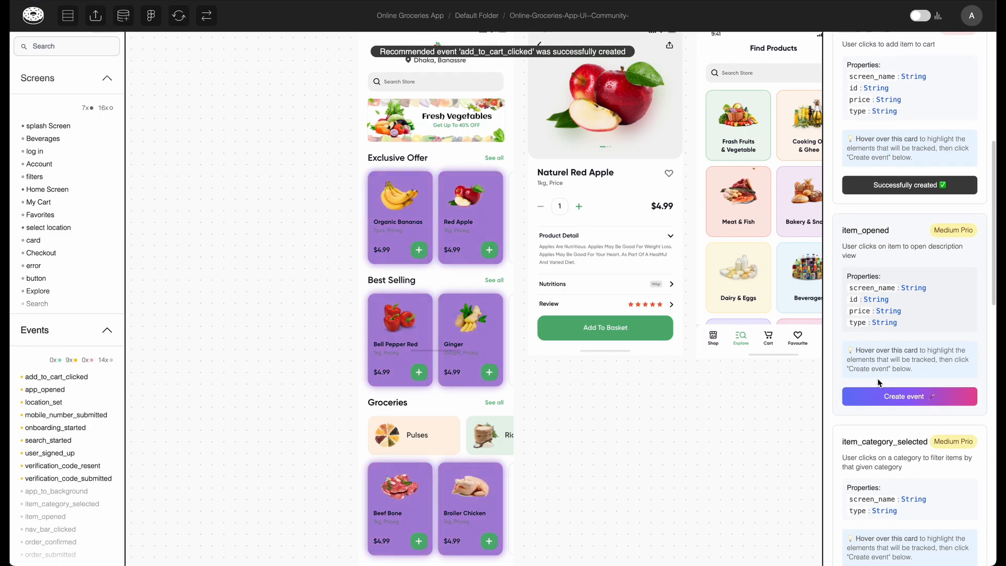
left_click(879, 398)
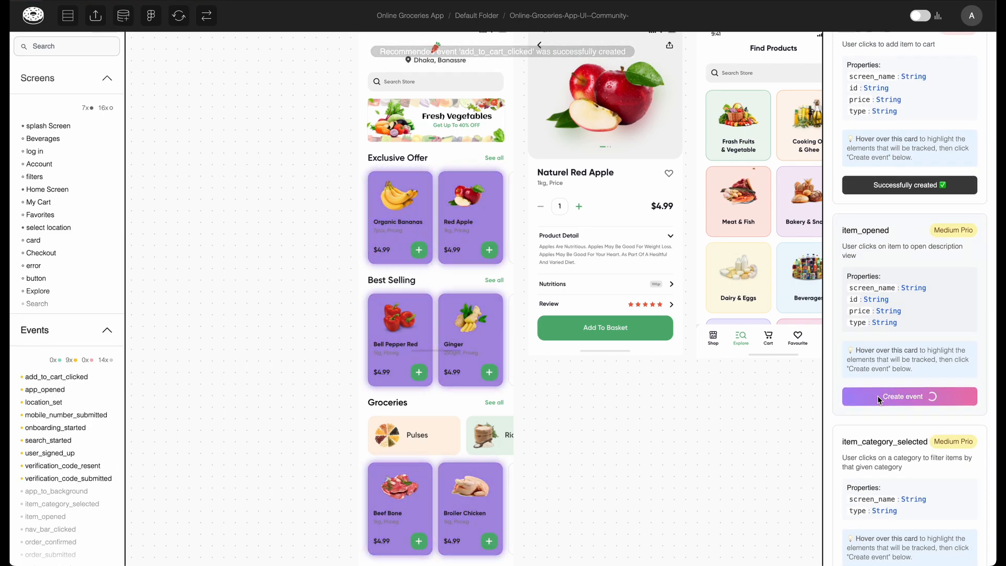
scroll(880, 400, "down", 1)
scroll(880, 398, "down", 4)
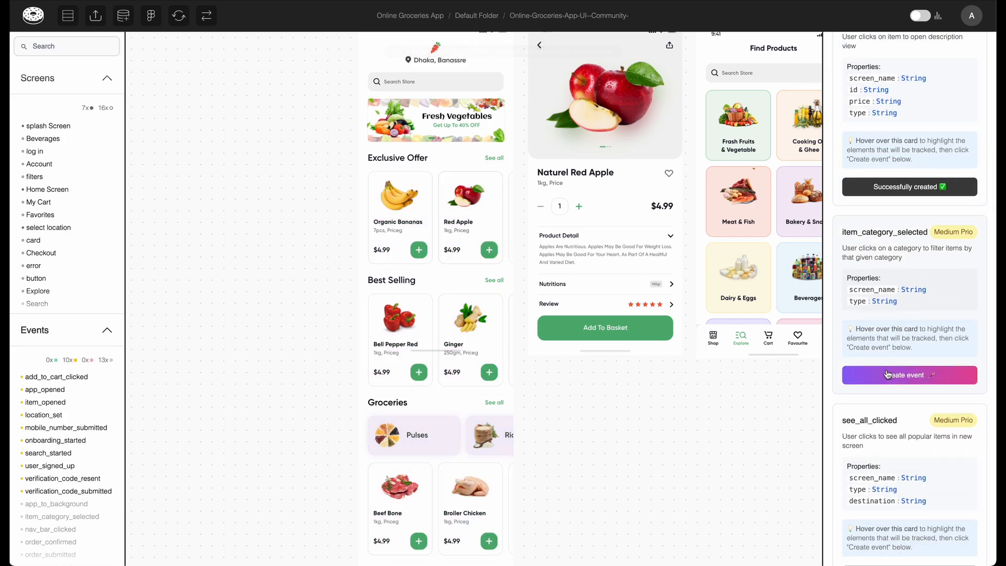
left_click(887, 374)
Step: Create the recommended see_all_clicked event for the Home Screen's See all links and special_offer_viewed for its Fresh Vegetables banner
scroll(887, 373, "down", 3)
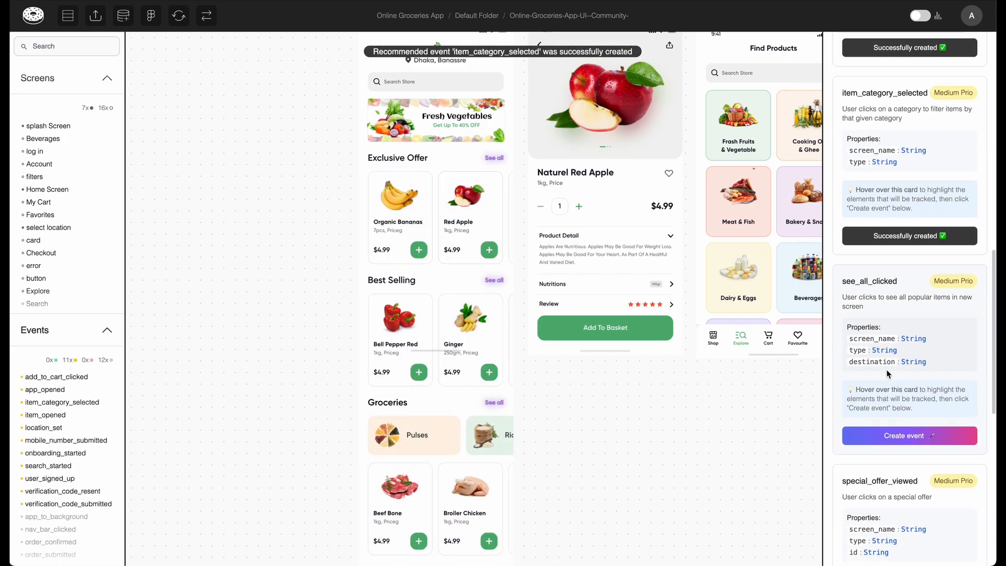
scroll(889, 373, "down", 1)
left_click(882, 408)
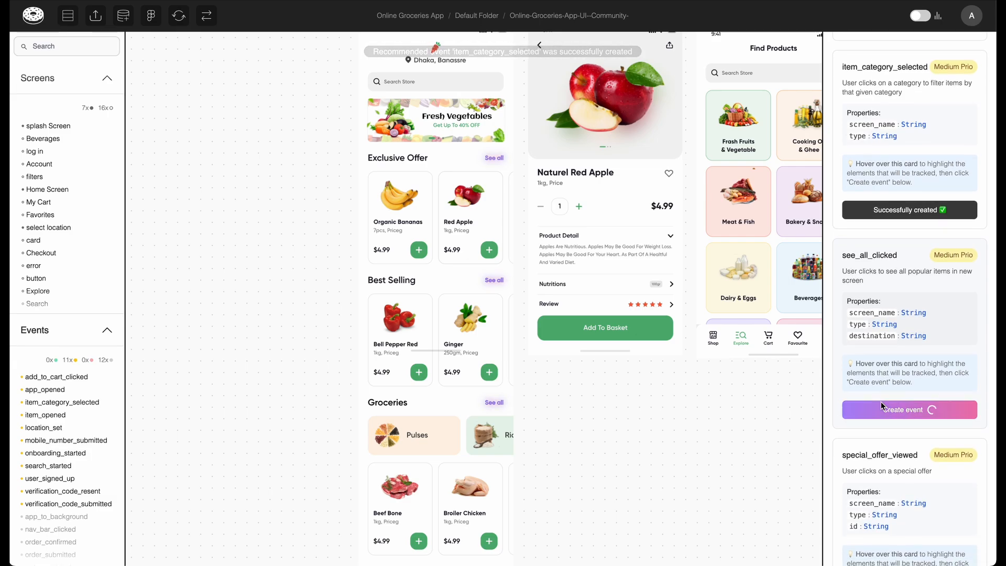
scroll(886, 377, "down", 3)
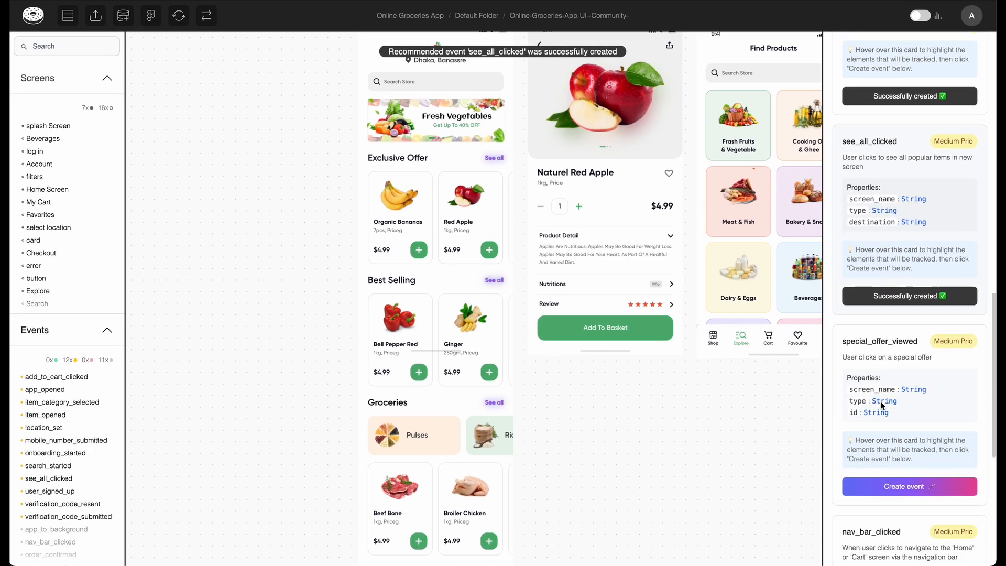
scroll(890, 348, "down", 2)
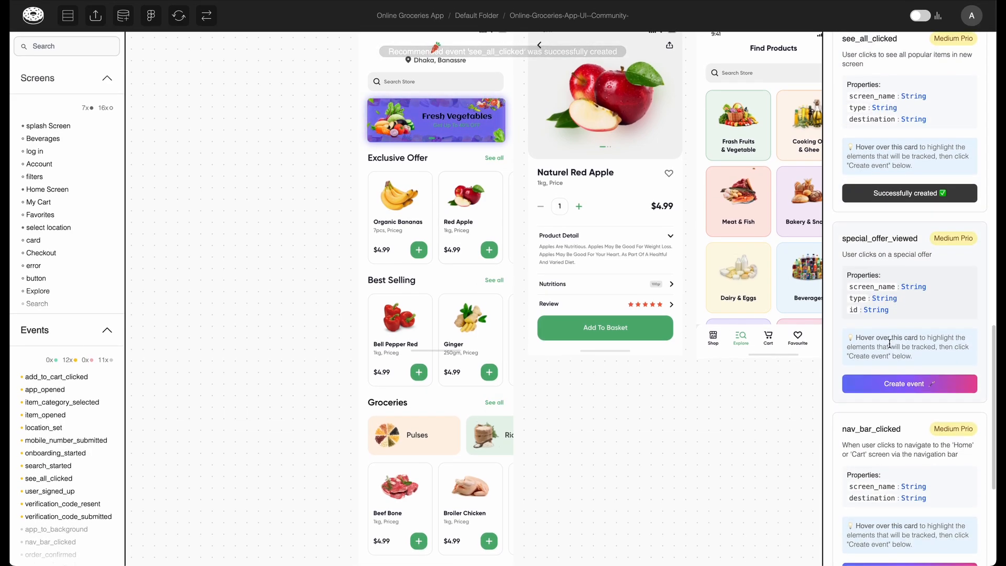
left_click(882, 387)
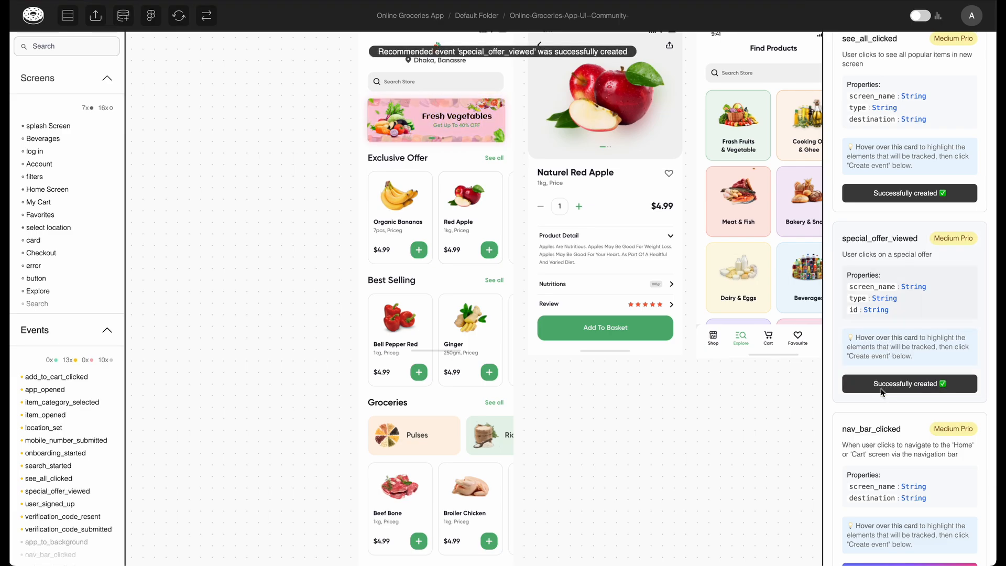
Step: Create the recommended nav_bar_clicked event for the Home Screen's navigation icons and location_set for its location label
scroll(883, 439, "down", 4)
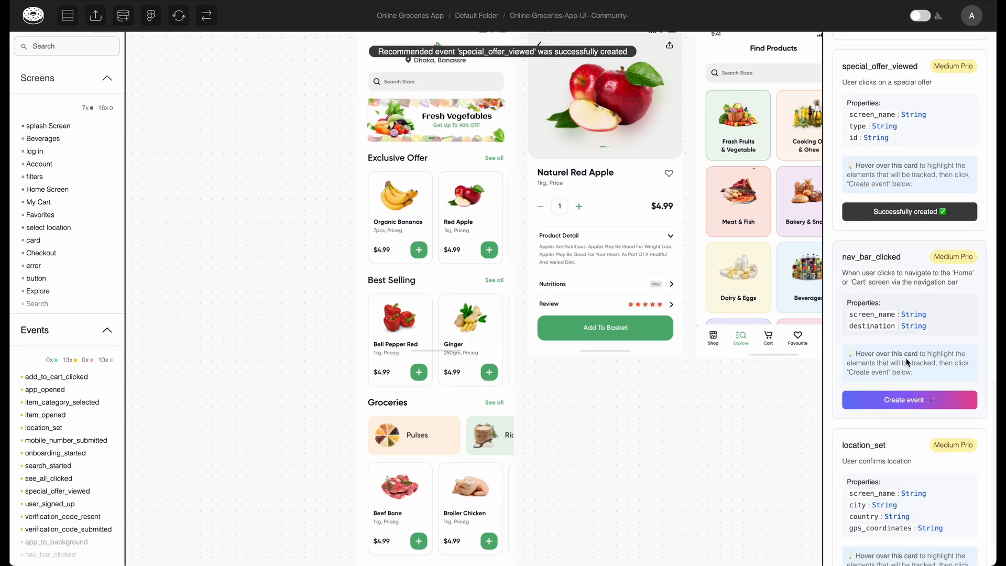
scroll(678, 454, "down", 4)
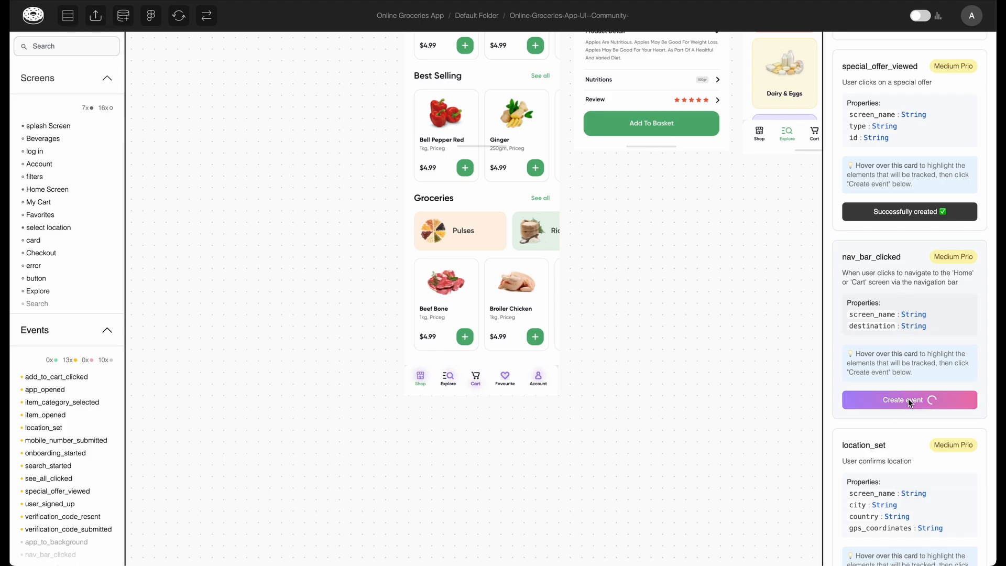
scroll(889, 453, "down", 2)
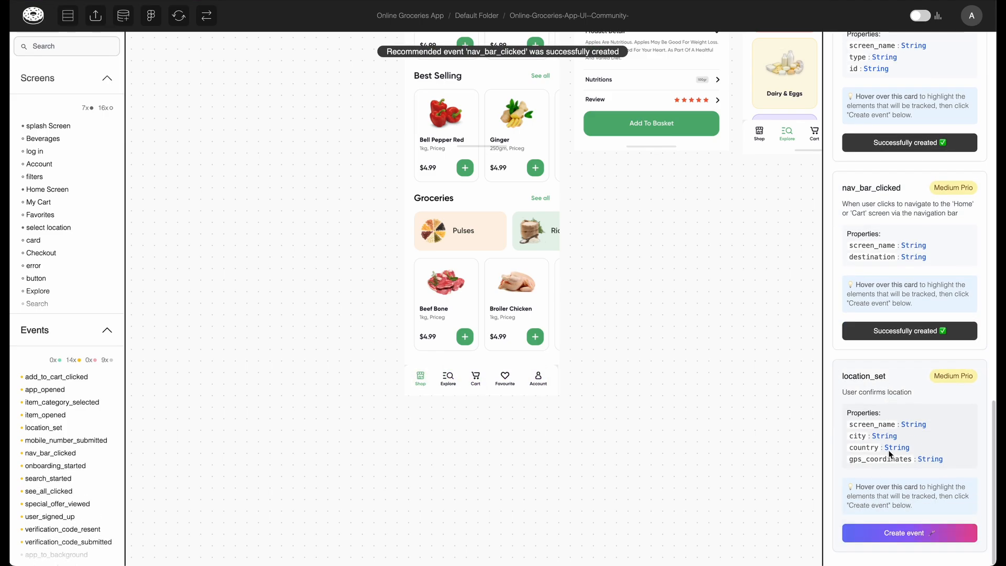
scroll(692, 413, "up", 7)
scroll(691, 413, "down", 3)
scroll(692, 413, "down", 2)
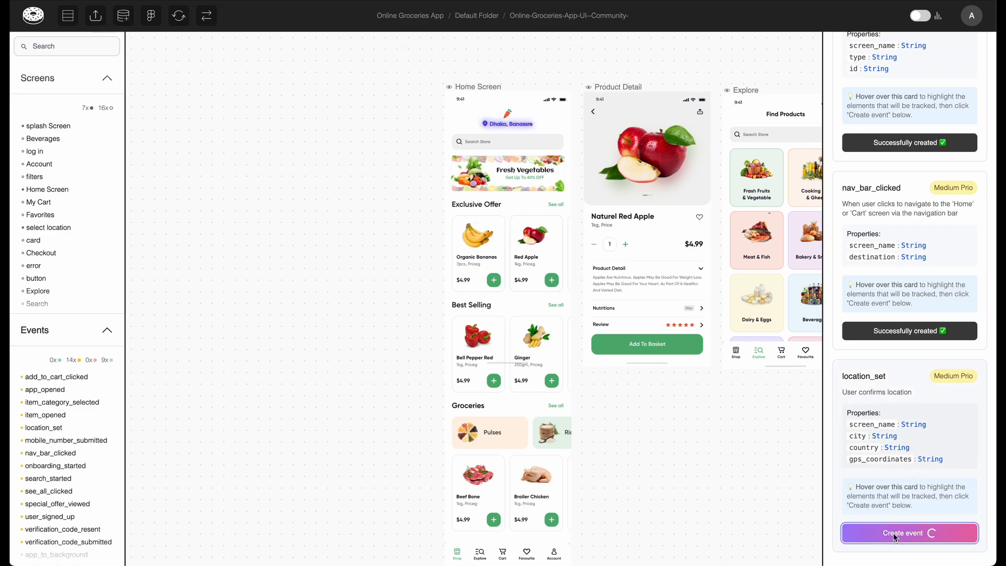
Step: Get AI event recommendations for the Product Detail screen and create add_to_cart_clicked for Add To Basket and order_updated for the quantity controls
left_click(683, 346)
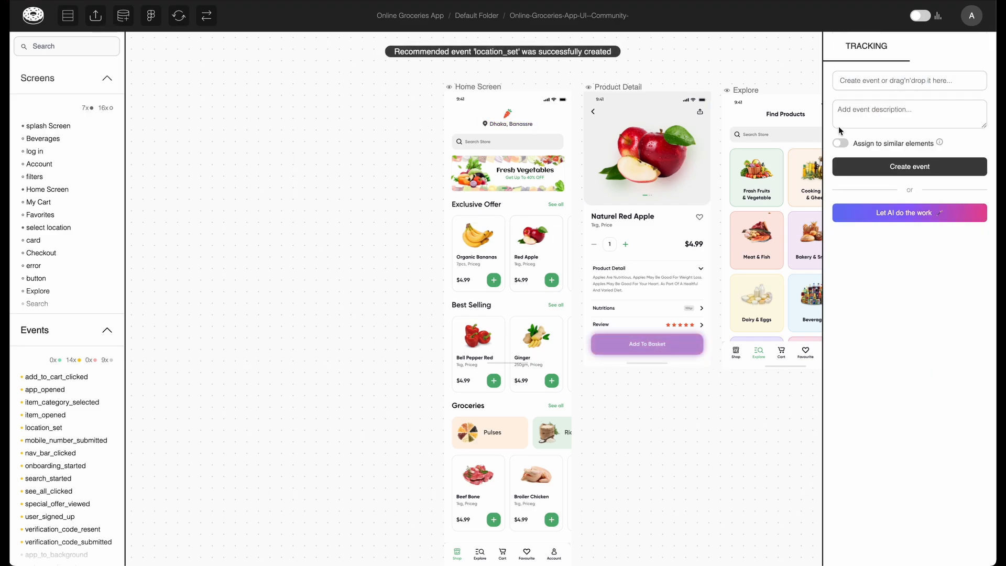
left_click(867, 213)
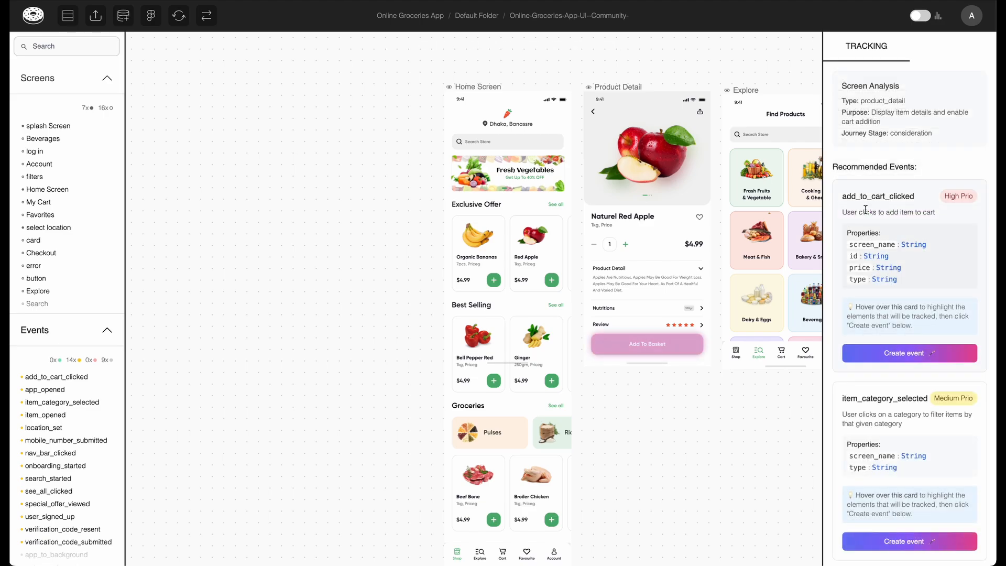
left_click(879, 354)
scroll(886, 343, "down", 2)
scroll(887, 343, "down", 4)
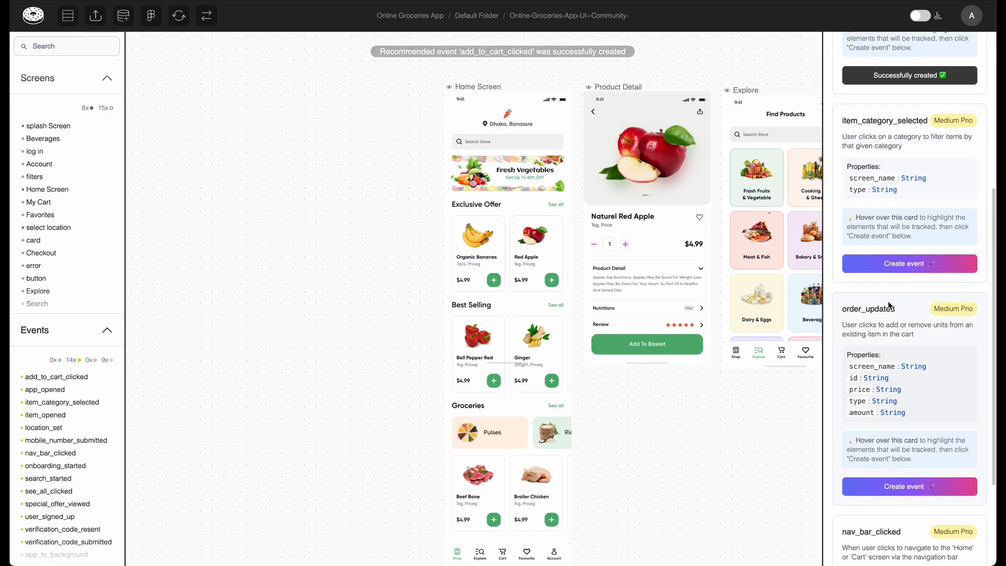
scroll(888, 306, "down", 2)
left_click(882, 399)
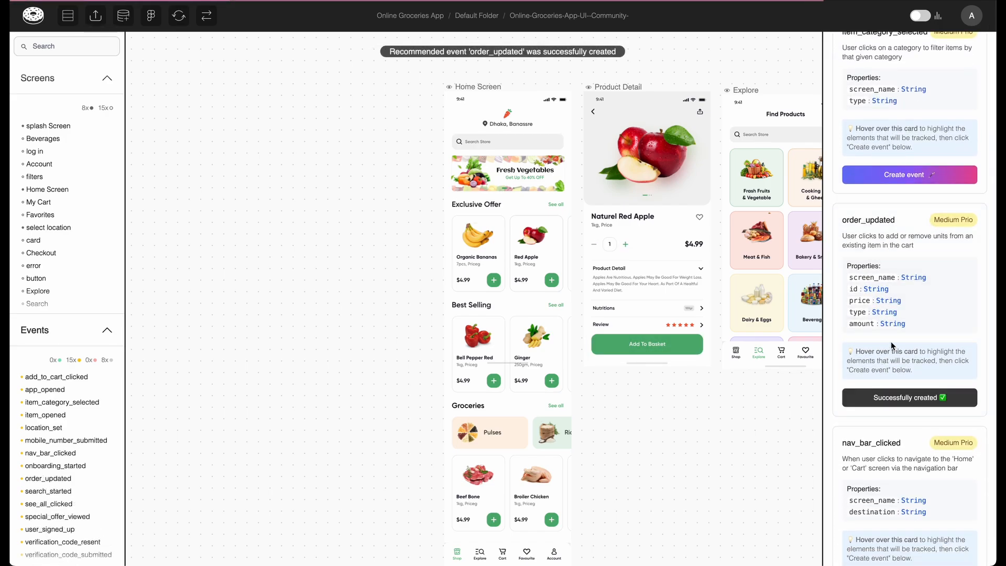
scroll(893, 345, "down", 2)
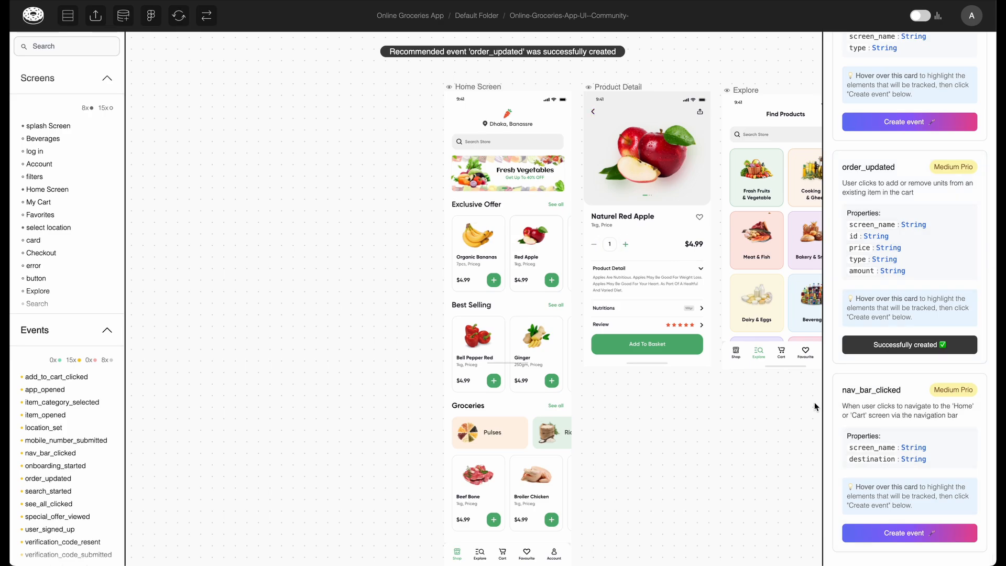
Step: Get AI event recommendations for the Explore screen and create item_category_selected for the category cards and search_started for the search bar
scroll(725, 343, "right", 2)
scroll(716, 355, "right", 2)
left_click(795, 196)
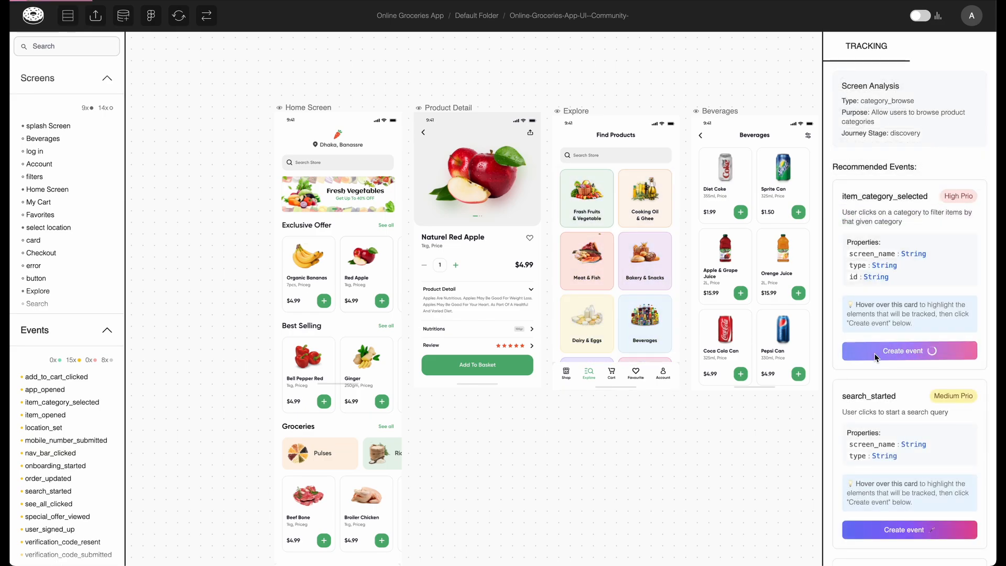
scroll(874, 358, "down", 3)
scroll(876, 364, "down", 1)
left_click(879, 373)
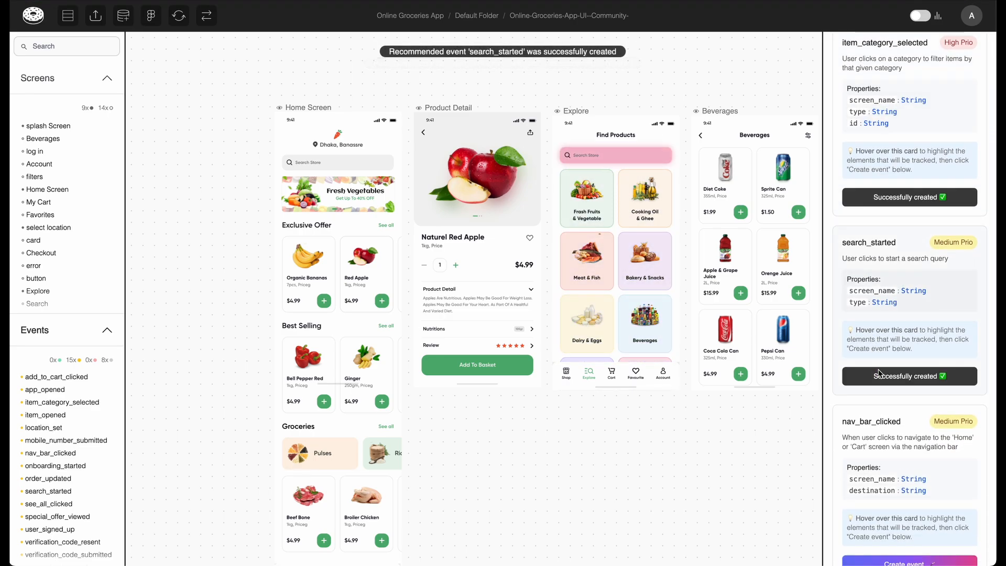
scroll(878, 374, "down", 1)
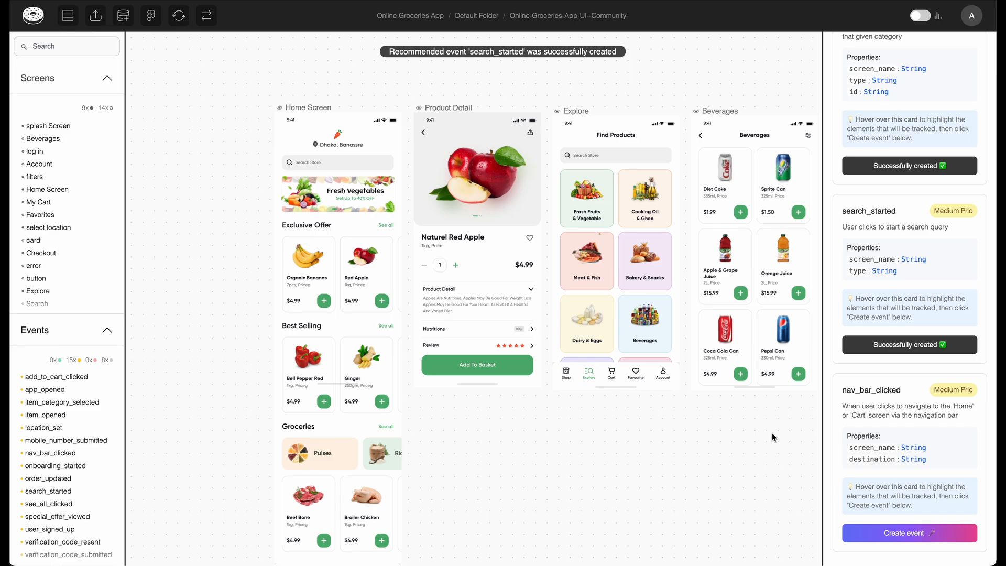
Step: Set the custom value of the type property to Bakery for the Bakery & Snacks card's item_category_selected event
scroll(772, 437, "up", 1)
scroll(772, 437, "right", 1)
left_click(634, 283)
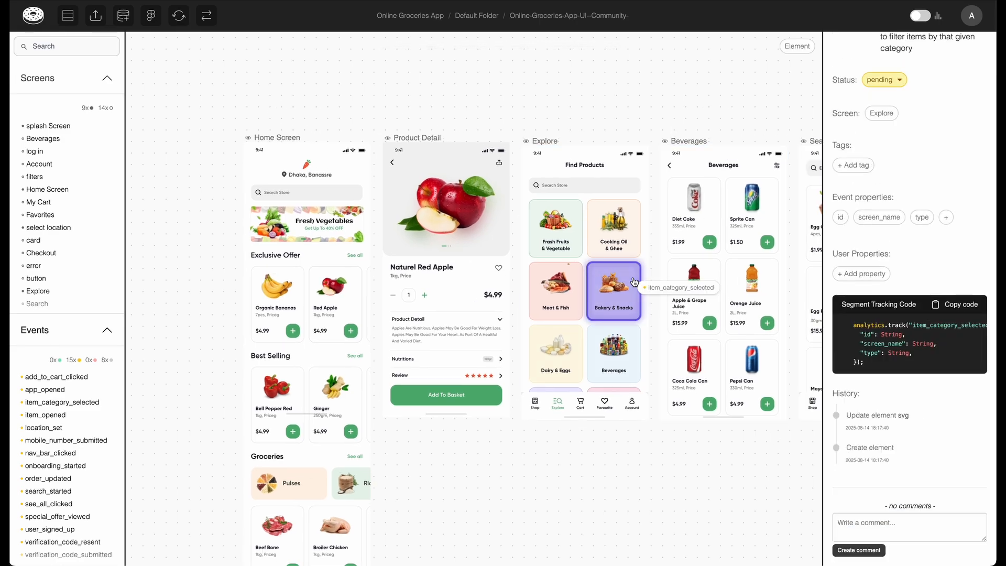
scroll(656, 288, "up", 3)
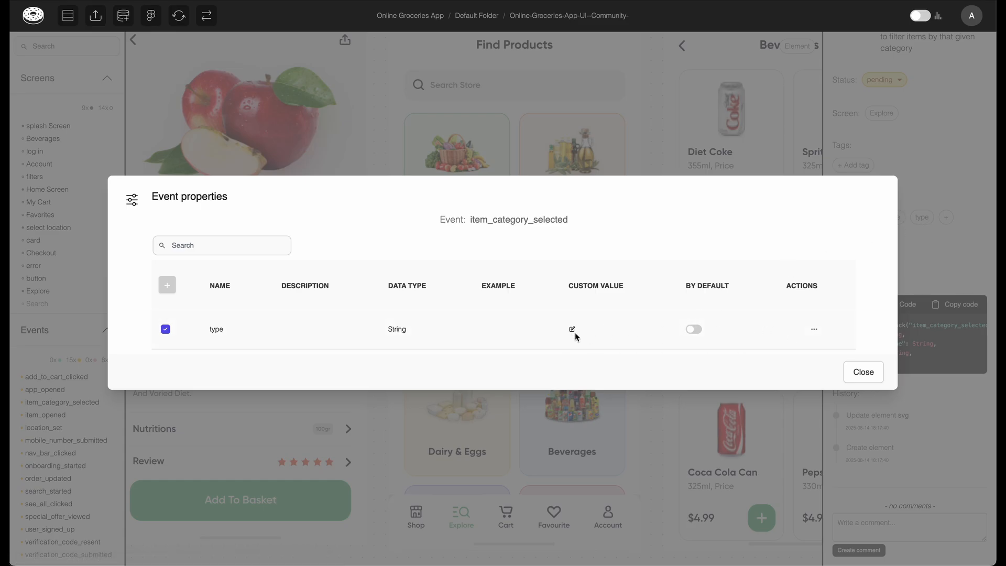
left_click(573, 329)
key("Return")
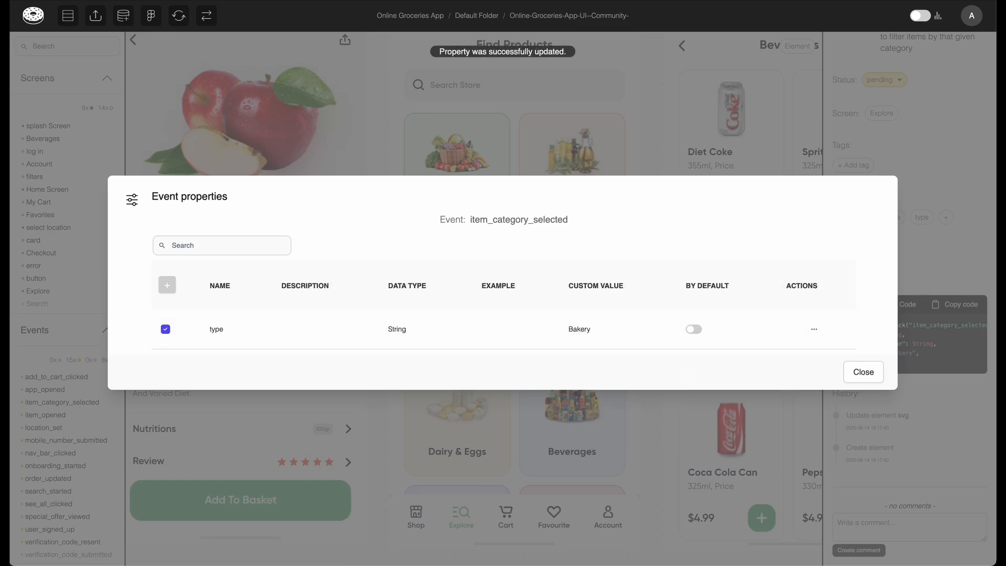
key("Escape")
Step: Set the custom value of the type property to Fresh Fruits for the Frash Fruits & Vegetable card's event
left_click(498, 186)
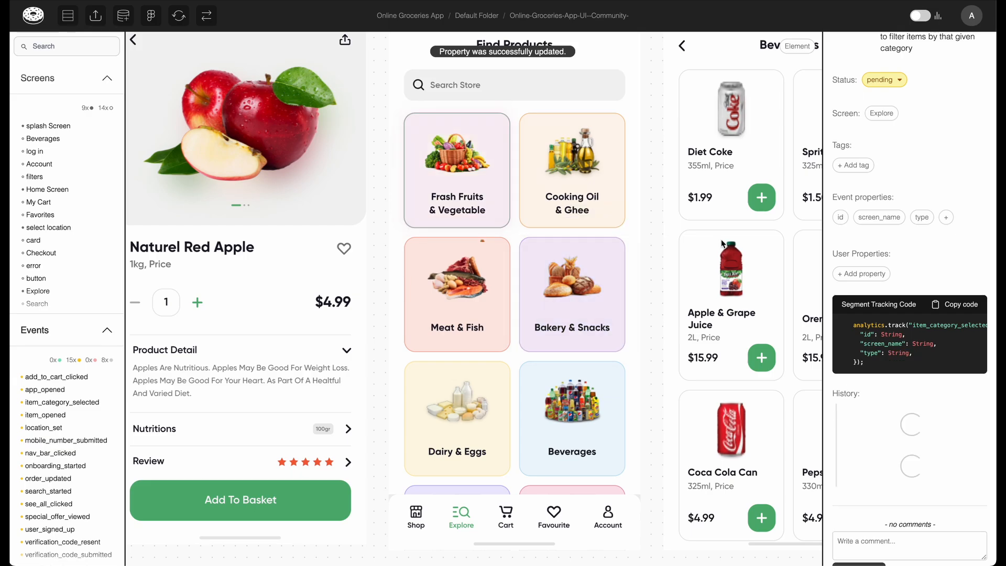
left_click(921, 218)
left_click(572, 329)
type("Fresh Fruits")
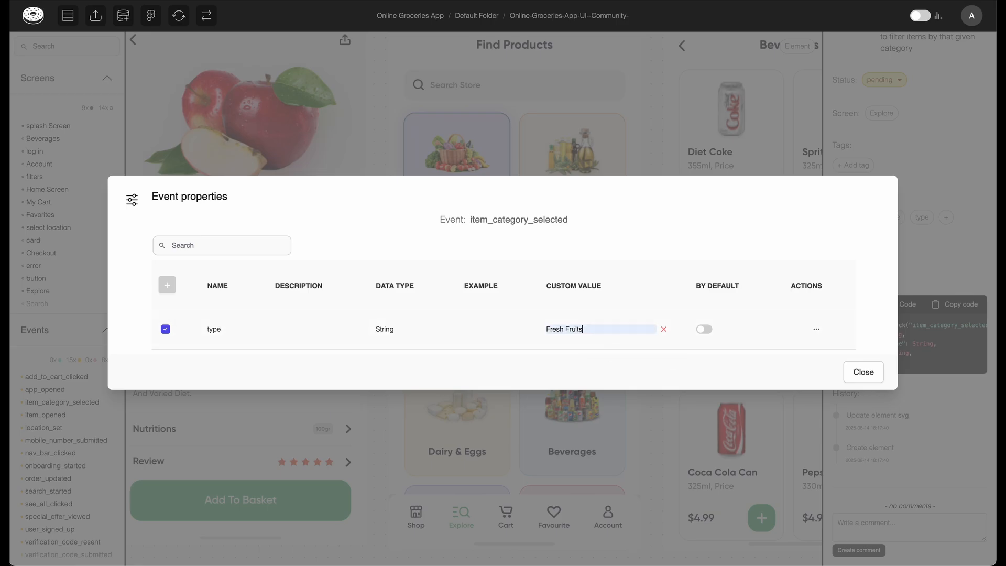
key("Return")
key("Escape")
Step: Set the custom value of the type property to Cooking oil for the Cooking Oil & Ghee card's event
left_click(611, 213)
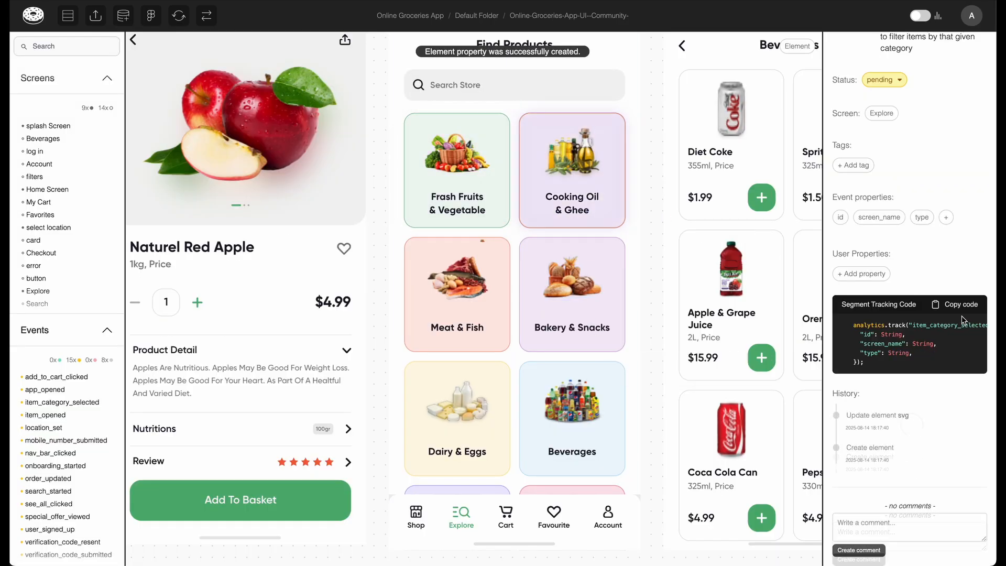
left_click(927, 219)
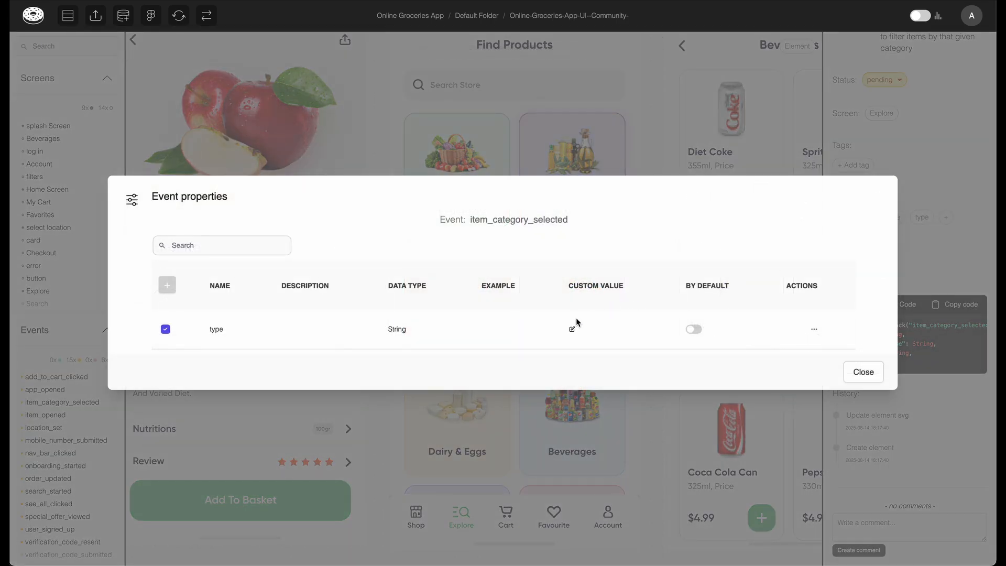
left_click(572, 329)
type("Cooking oil")
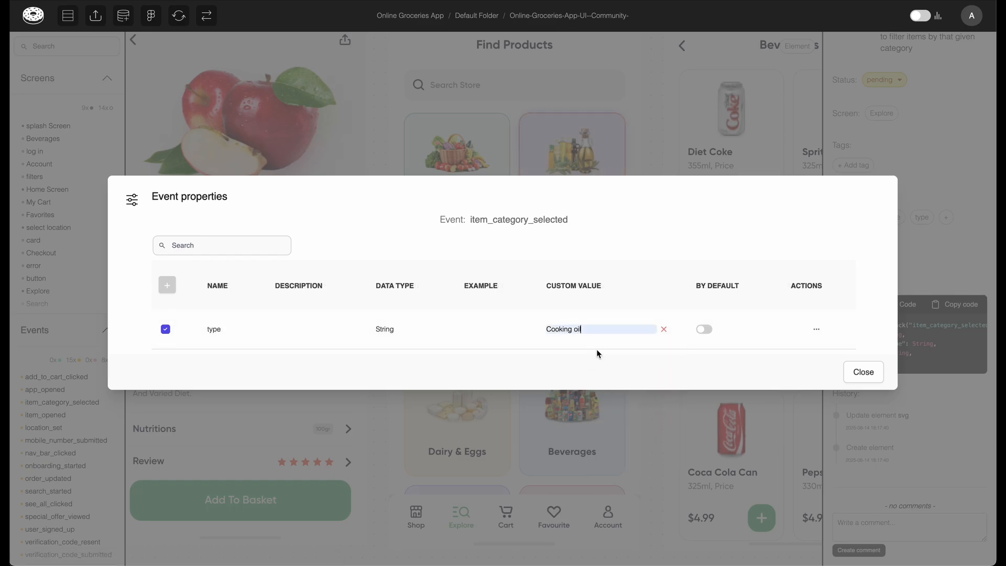
key("Return")
key("Escape")
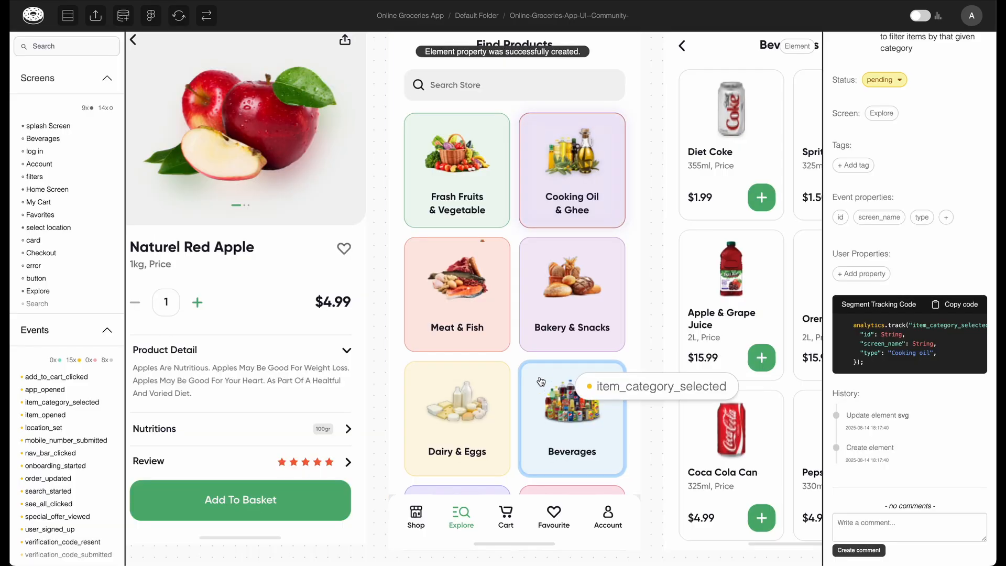
Step: Set the custom value of the type property to Meat and Fish for the Meat & Fish card's event
left_click(501, 332)
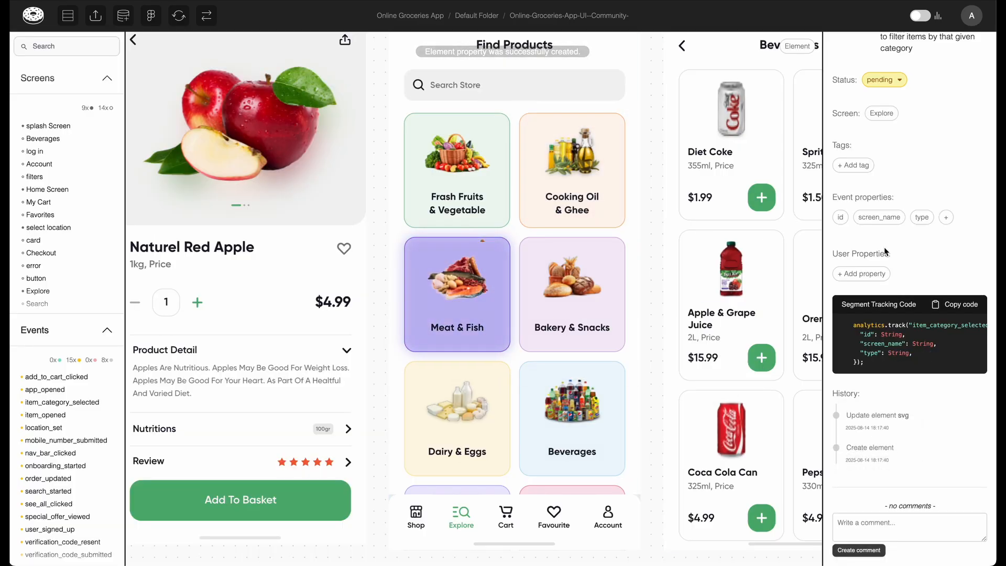
left_click(925, 218)
left_click(573, 330)
type("Meat and Fish")
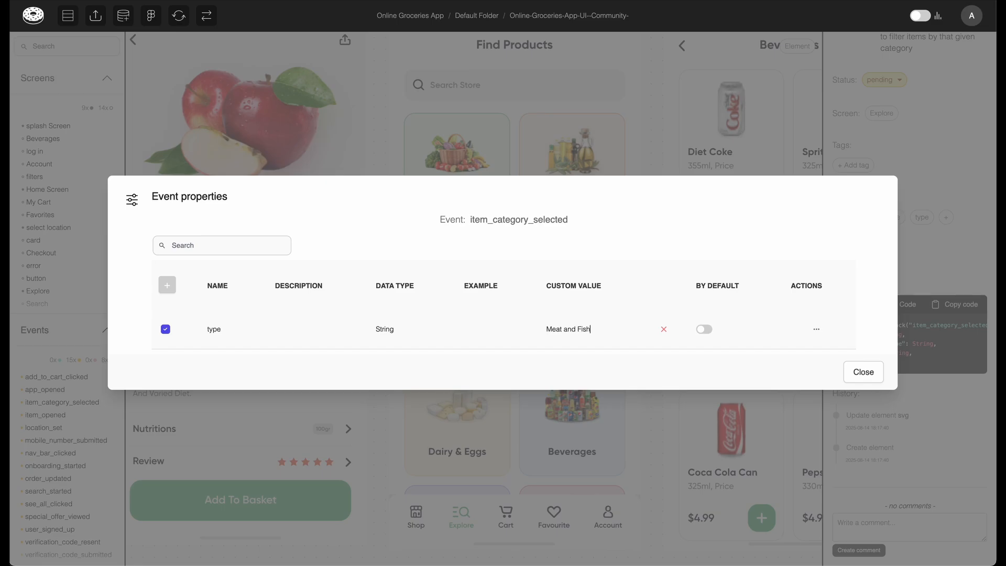
key("Return")
key("Escape")
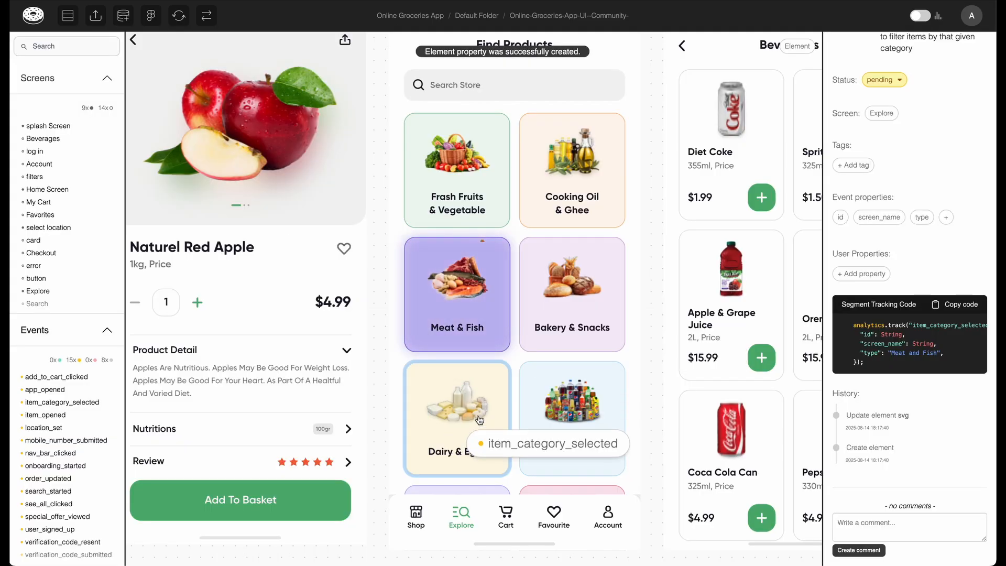
Step: Set the custom value of the type property to Dairy for the Dairy & Eggs card's item_category_selected event
left_click(501, 388)
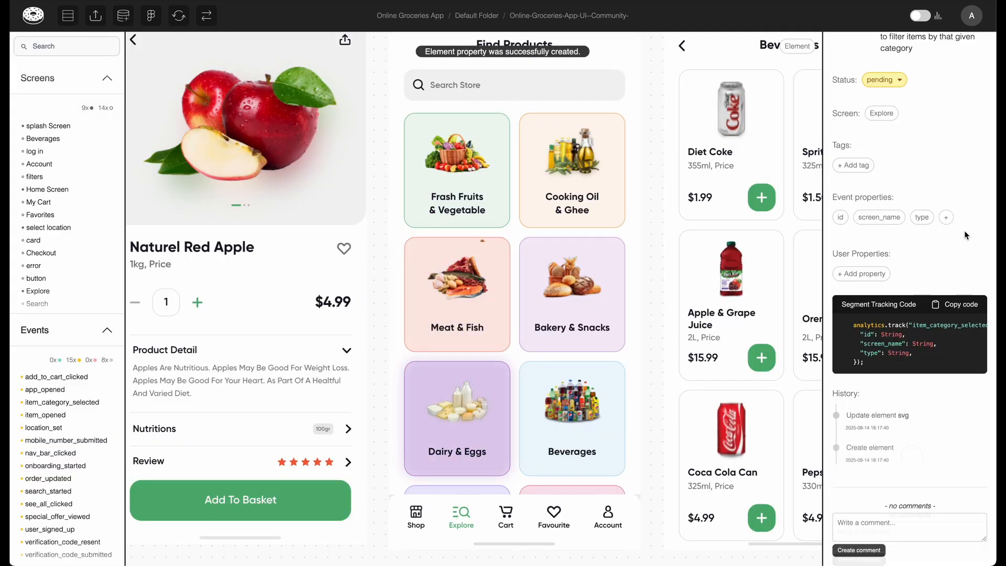
left_click(926, 219)
left_click(587, 331)
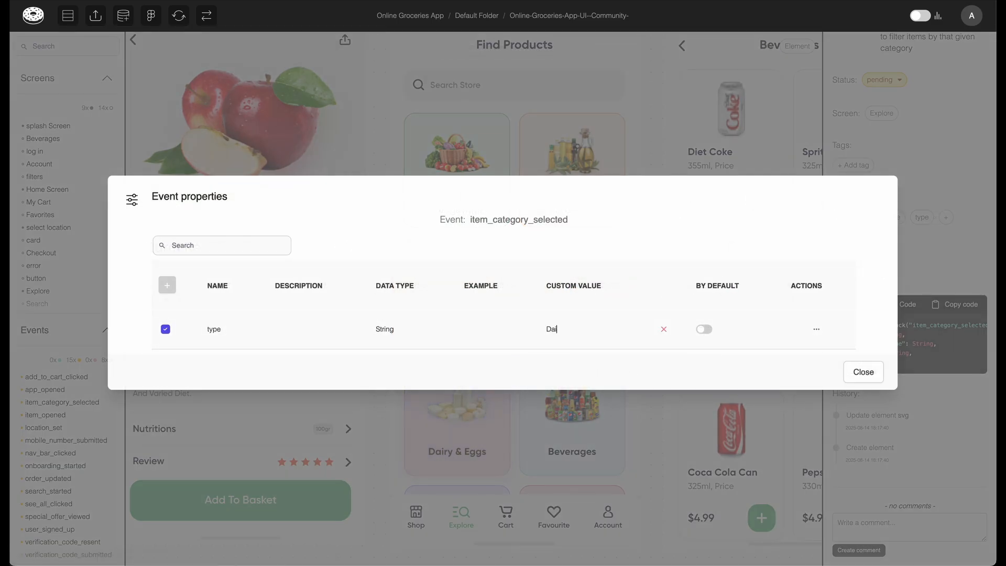
type("Dairy")
key("Return")
key("Escape")
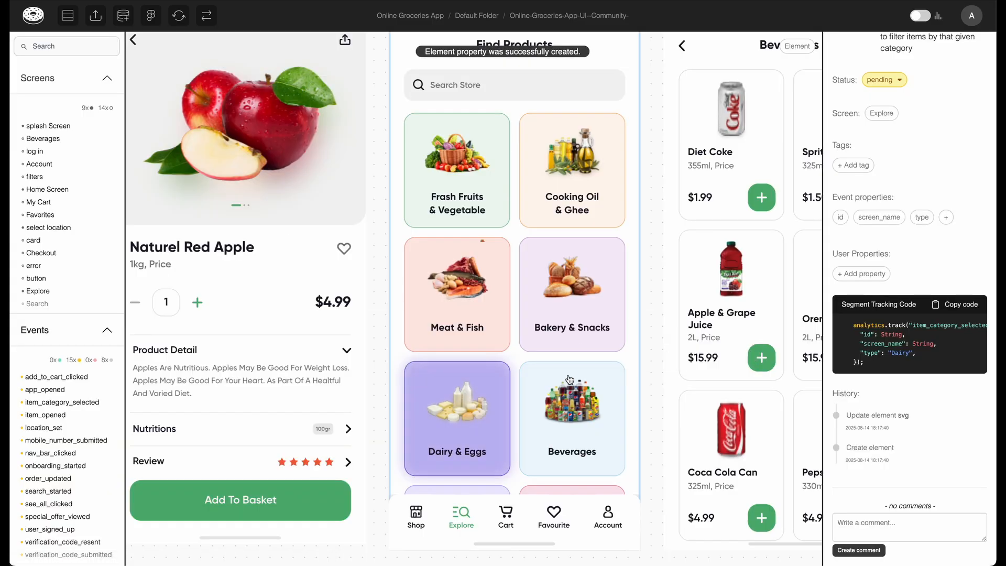
Step: Set the custom value of the type property to Beverages for the Beverages card's item_category_selected event
left_click(609, 373)
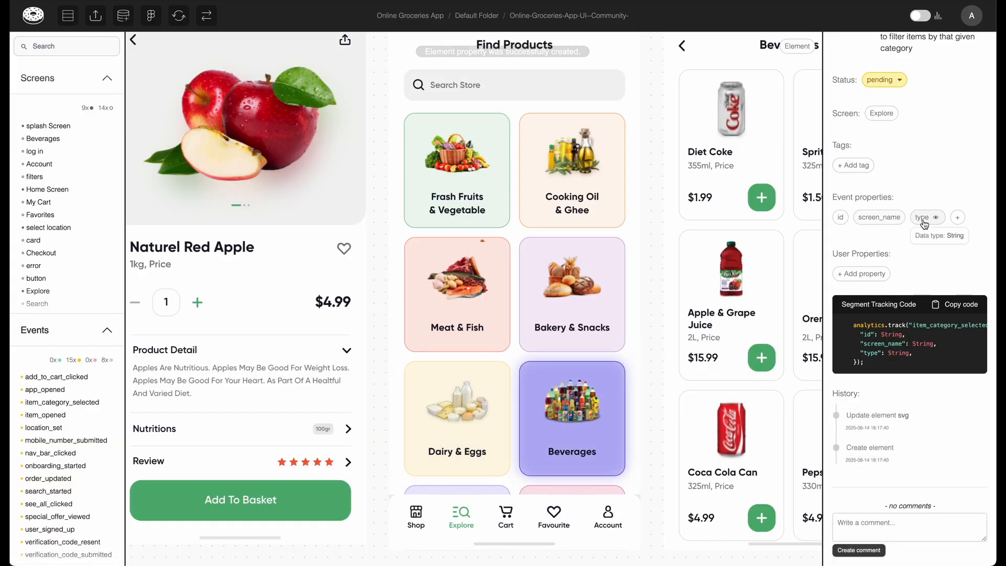
left_click(924, 220)
left_click(574, 330)
type("Beverage")
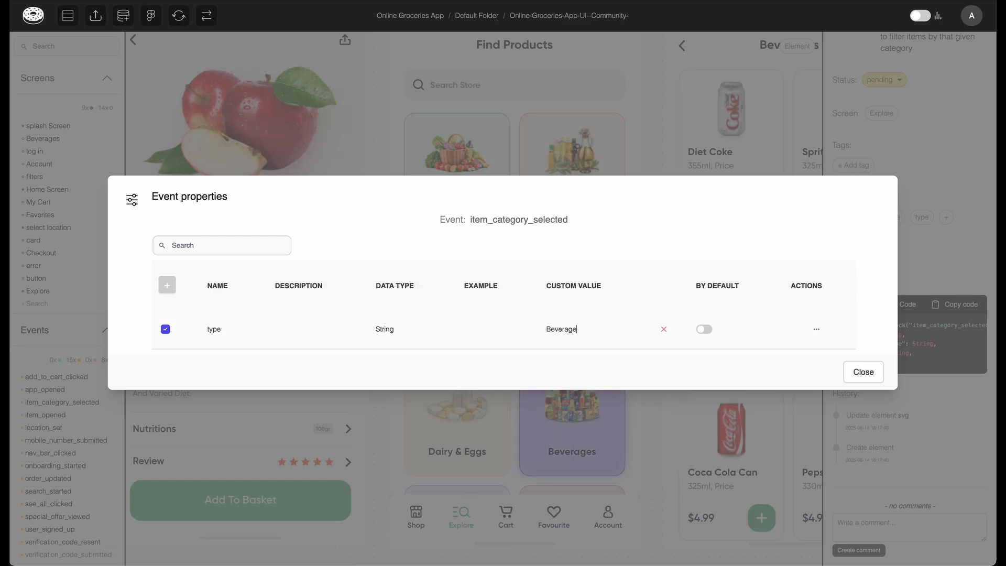
type("s")
key("Return")
key("Escape")
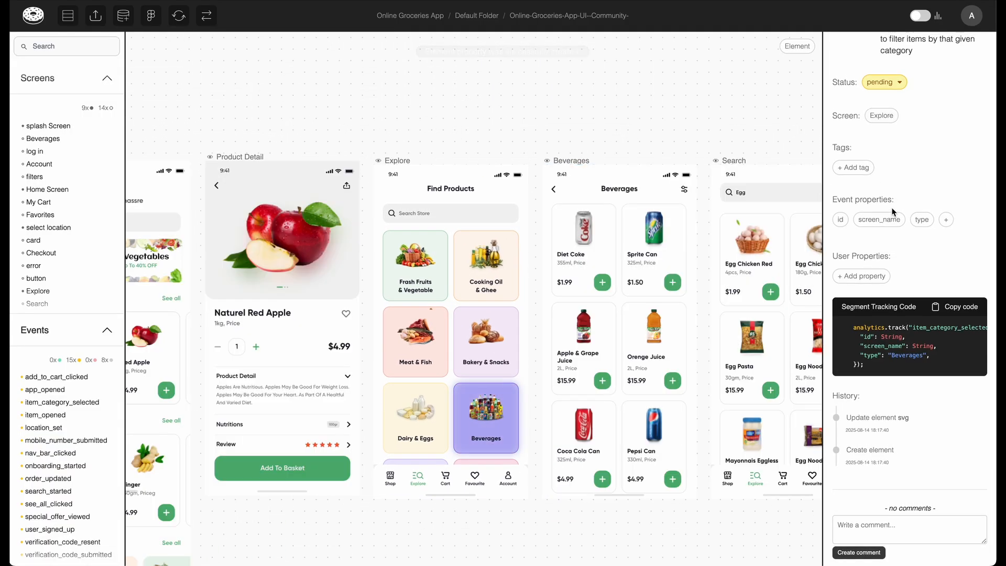
Step: View the overall details of the item_category_selected event and clear the selection
scroll(893, 183, "up", 3)
left_click(890, 117)
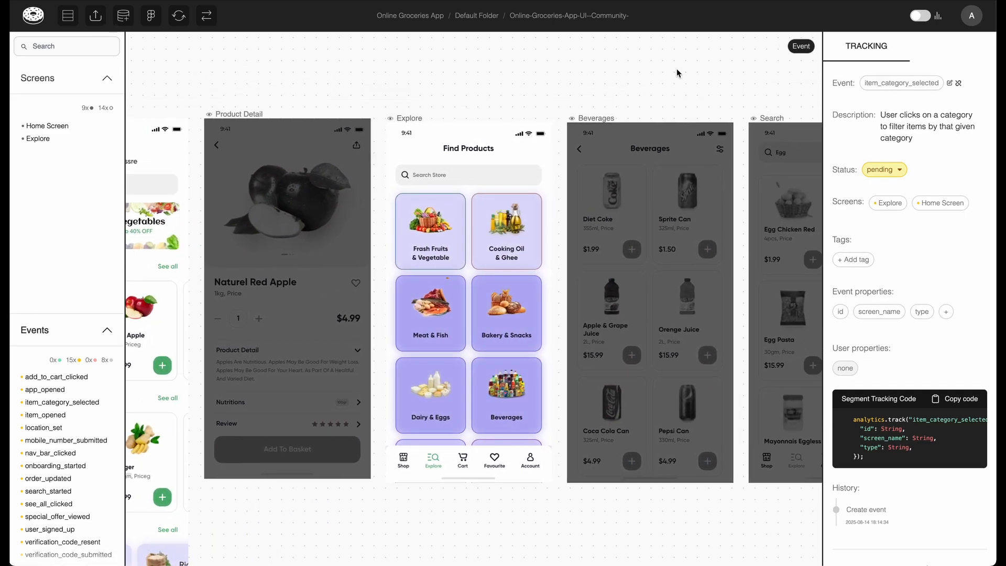
left_click(675, 68)
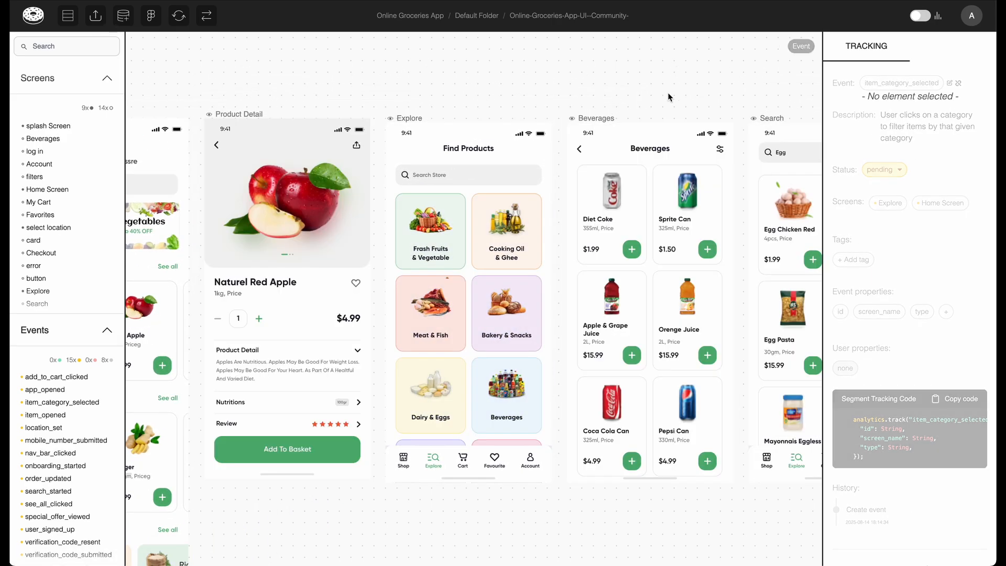
Step: Generate AI event recommendations for the Beverages screen and create the recommended item_opened event
left_click(639, 196)
left_click(888, 213)
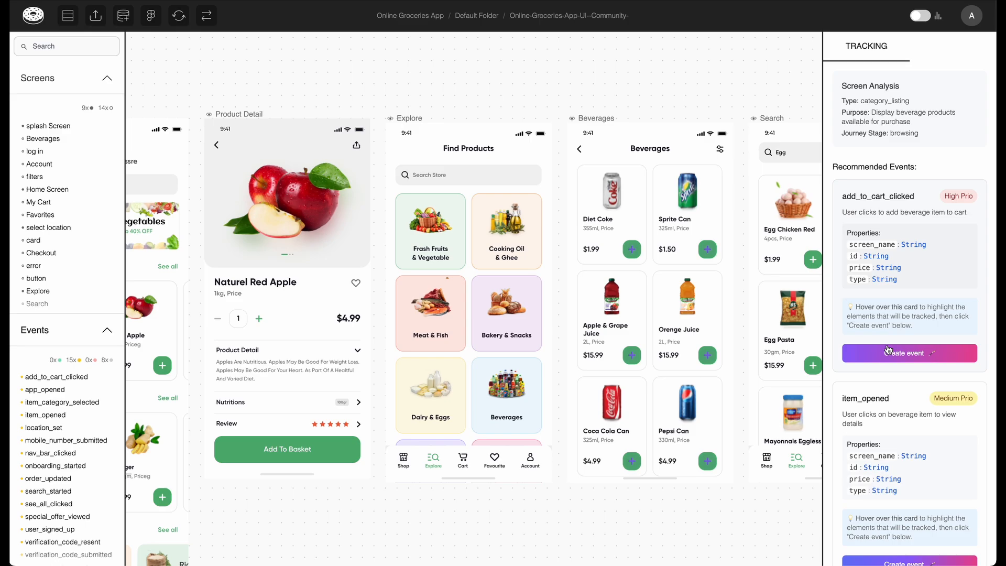
scroll(888, 349, "down", 1)
scroll(888, 350, "down", 3)
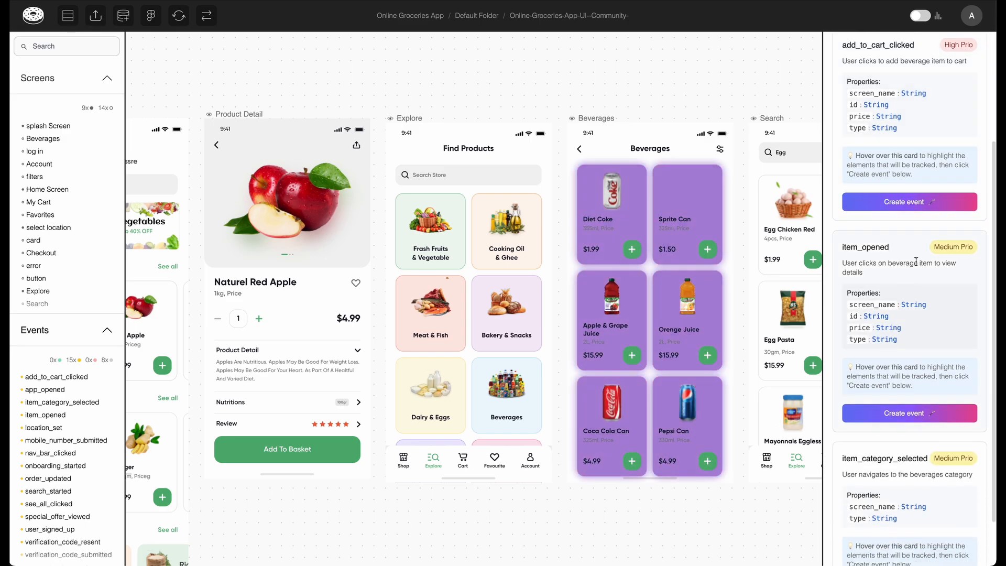
scroll(880, 356, "down", 1)
left_click(874, 358)
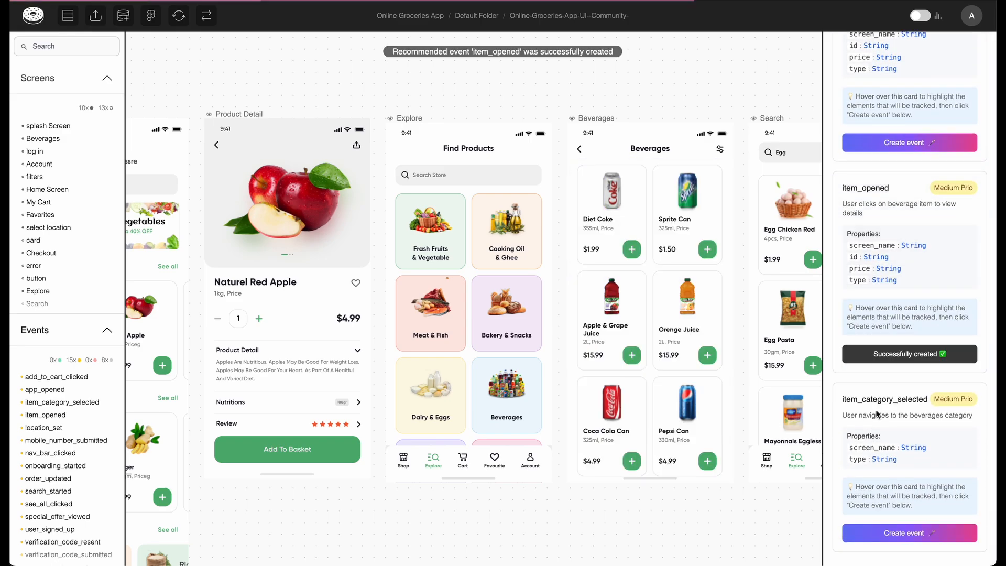
Step: Assign the existing add_to_cart_clicked event to the Diet Coke card's plus button and all similar elements
scroll(886, 325, "up", 4)
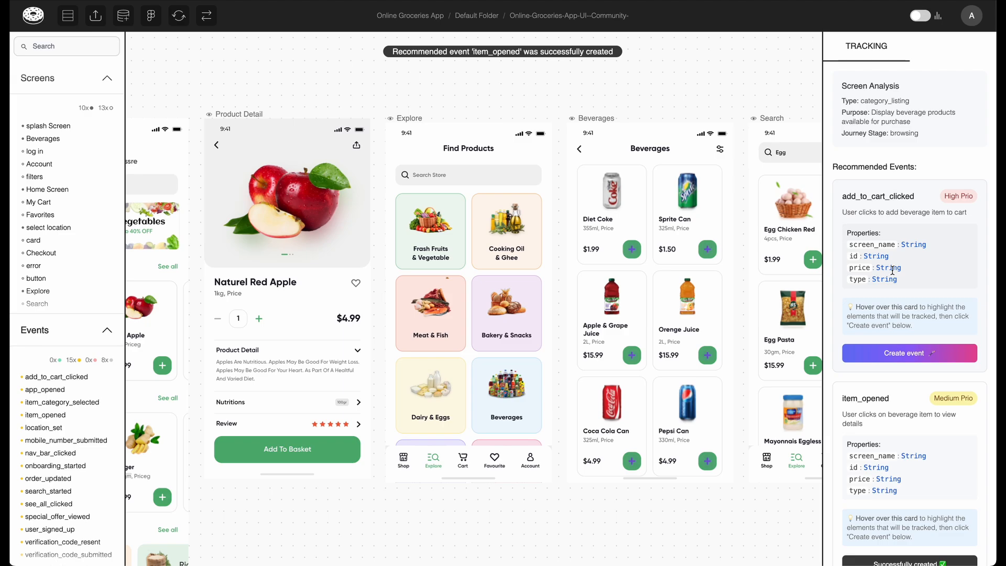
left_click(638, 255)
left_click(840, 145)
scroll(759, 258, "right", 5)
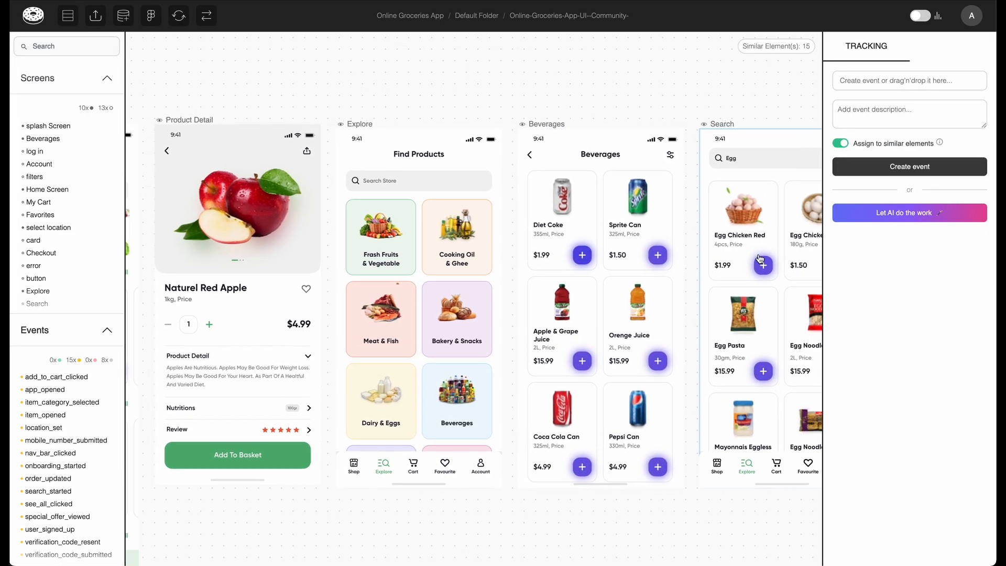
left_click(888, 82)
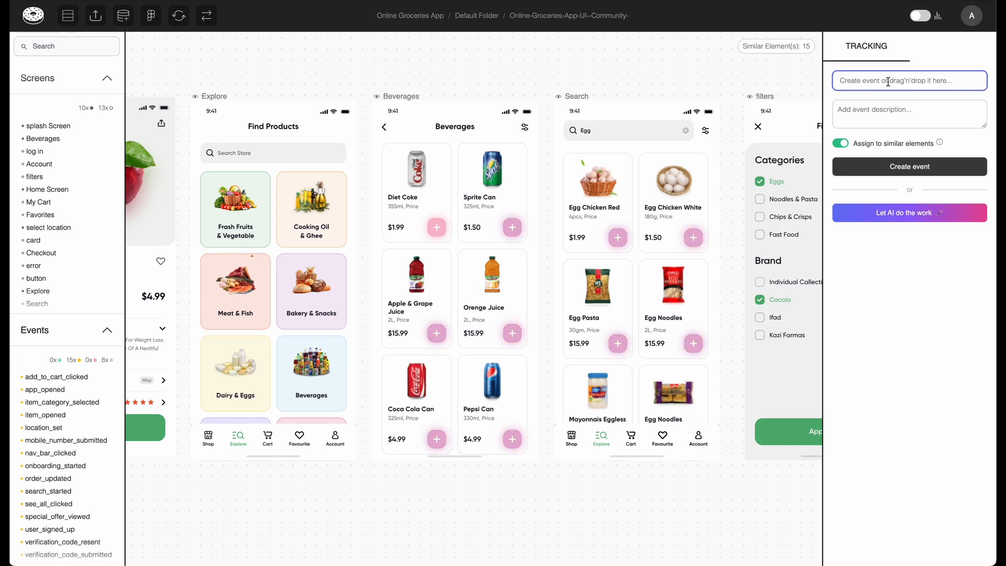
type("it")
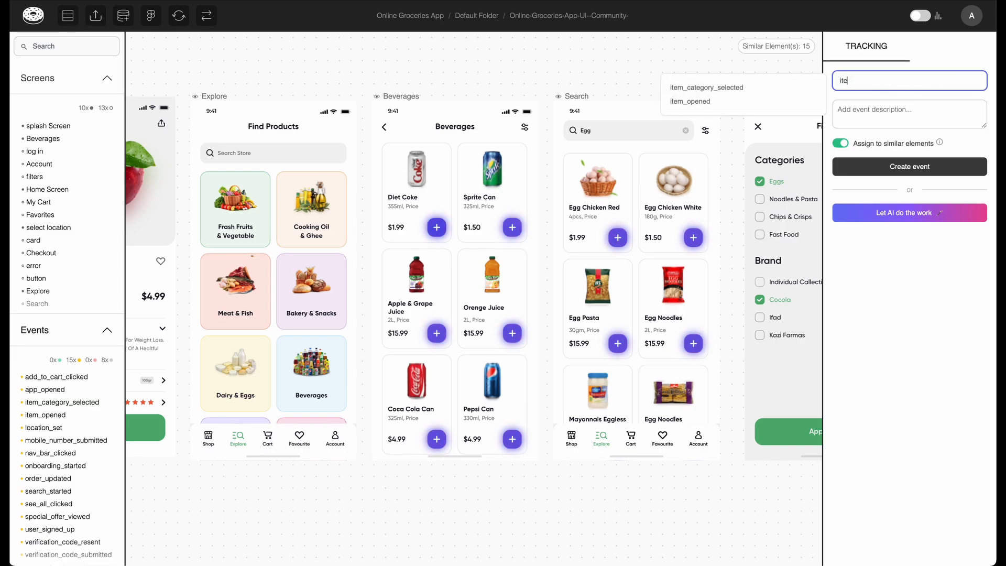
type("e")
key("BackSpace")
key("BackSpace")
key("BackSpace")
type("ad")
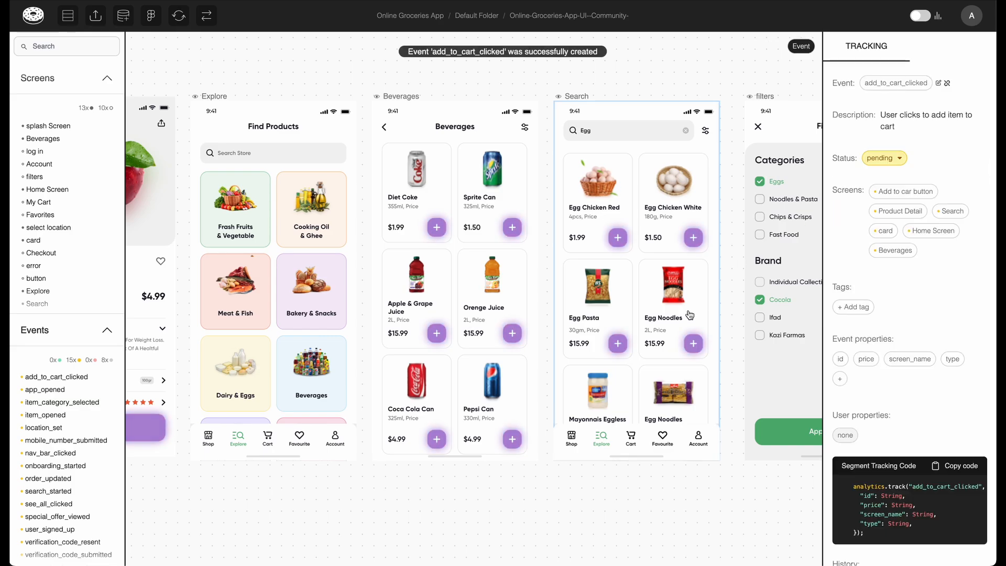
Step: Select the Egg Chicken White card on the Search screen and enable assignment to similar elements
scroll(689, 315, "right", 4)
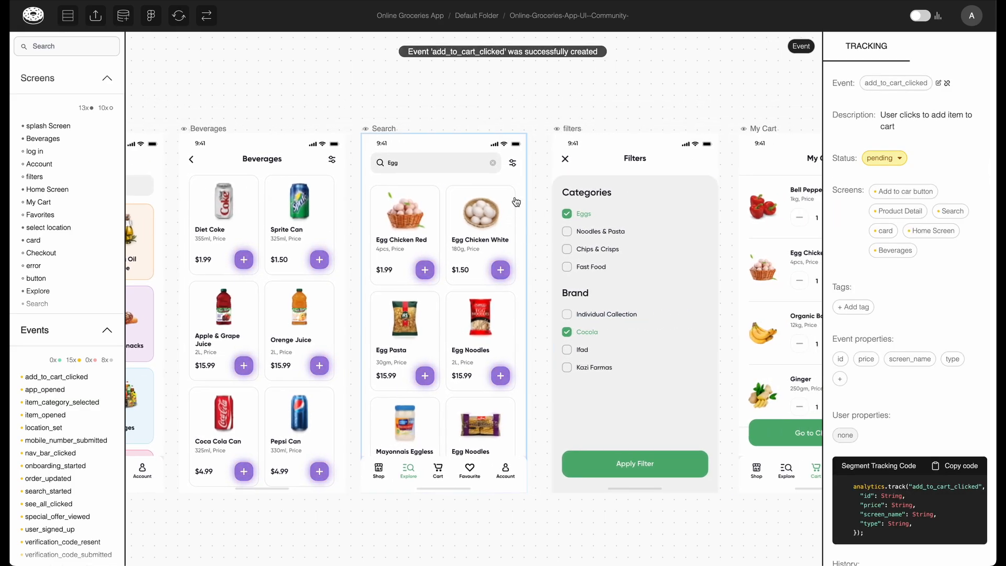
left_click(517, 202)
left_click(842, 144)
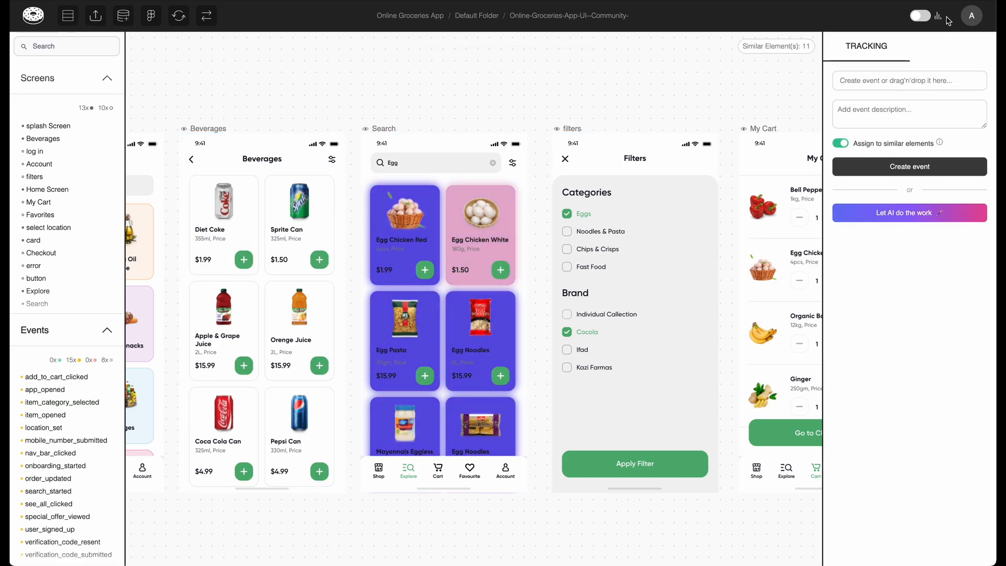
Step: Show the assigned events on the canvas to check them, and hide them again
left_click(971, 16)
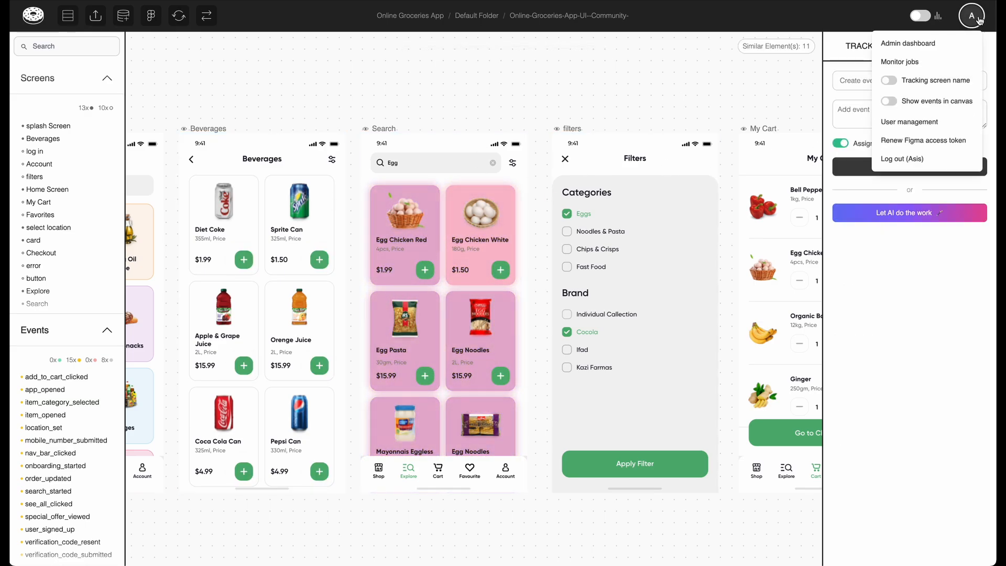
left_click(891, 102)
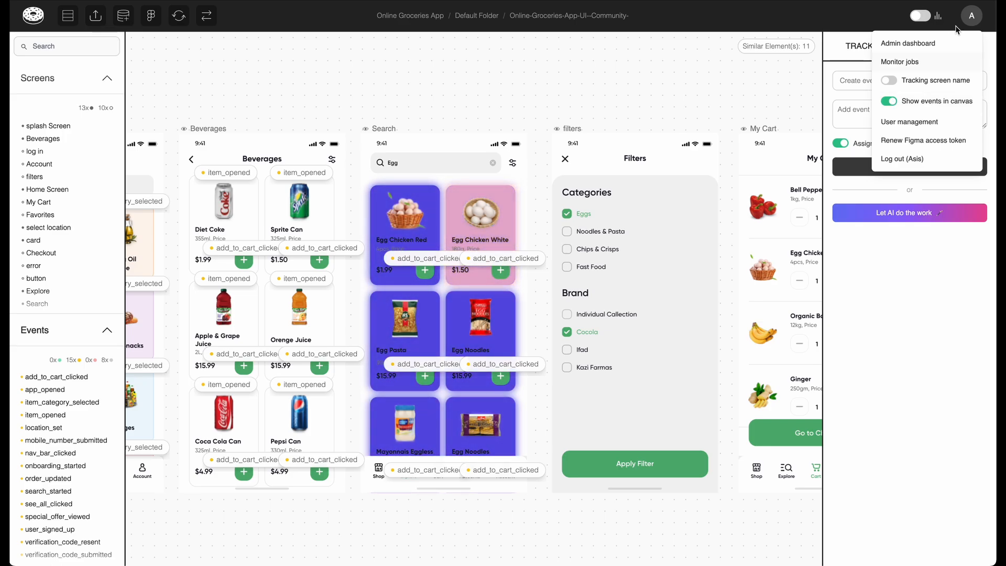
left_click(889, 101)
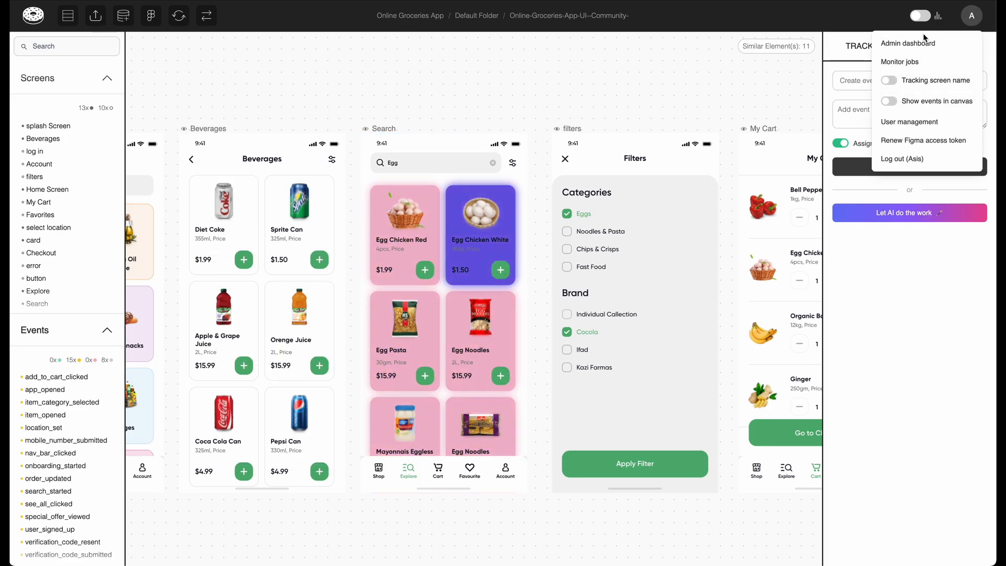
Step: Assign the existing item_opened event to the selected product cards on the Search screen
left_click(851, 81)
type("item")
left_click(762, 103)
left_click(878, 176)
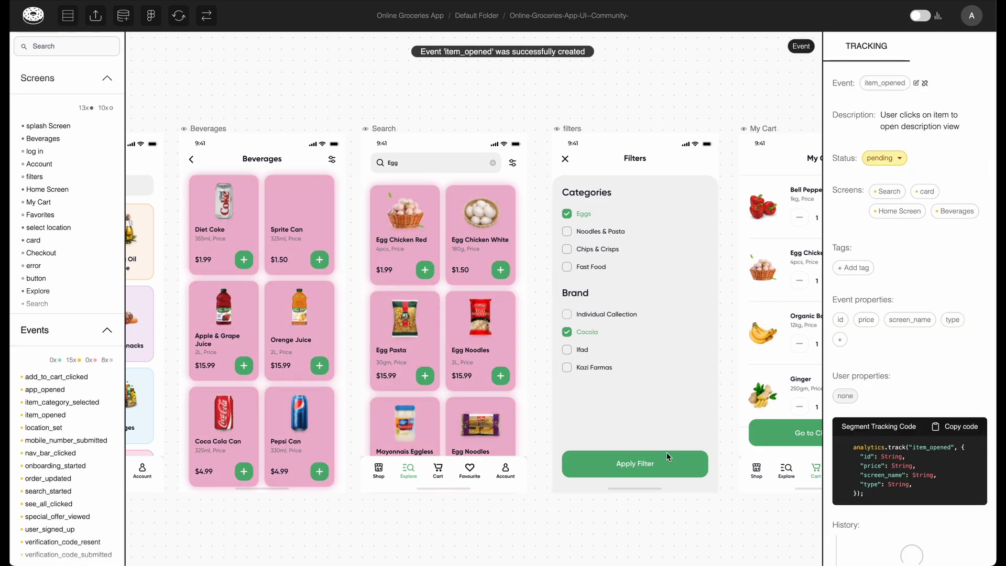
Step: Generate AI event recommendations for the Apply Filter button's screen and create the recommended apply_filter_clicked event
left_click(676, 461)
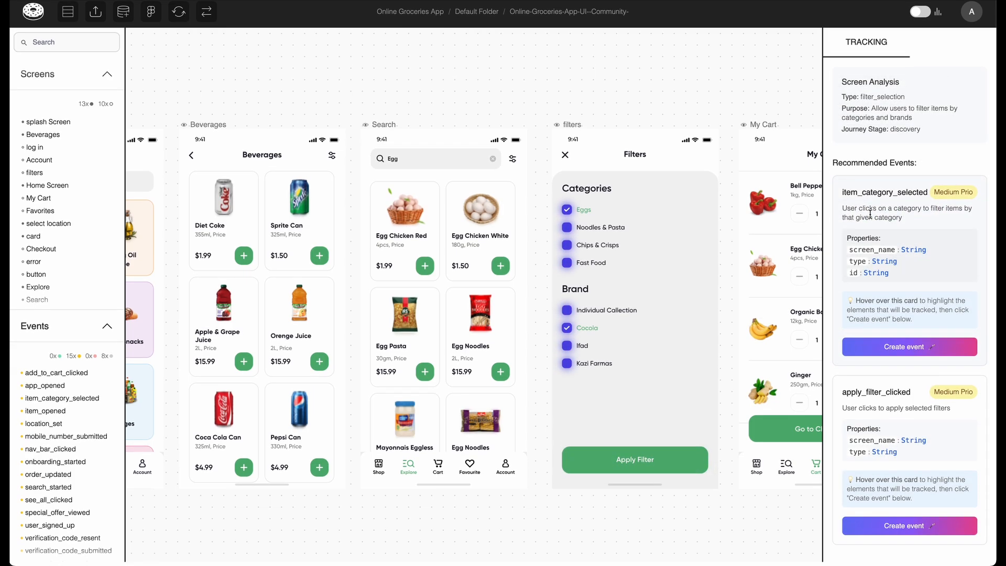
left_click(878, 530)
Step: Generate AI event recommendations for the My Cart screen and create the recommended order_updated event
scroll(685, 375, "right", 5)
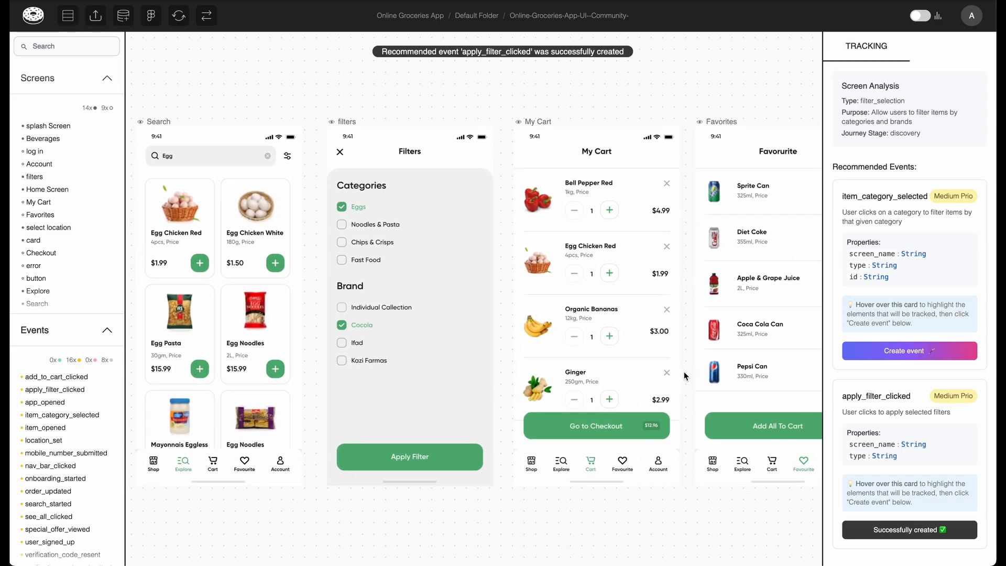
scroll(685, 376, "right", 4)
left_click(503, 421)
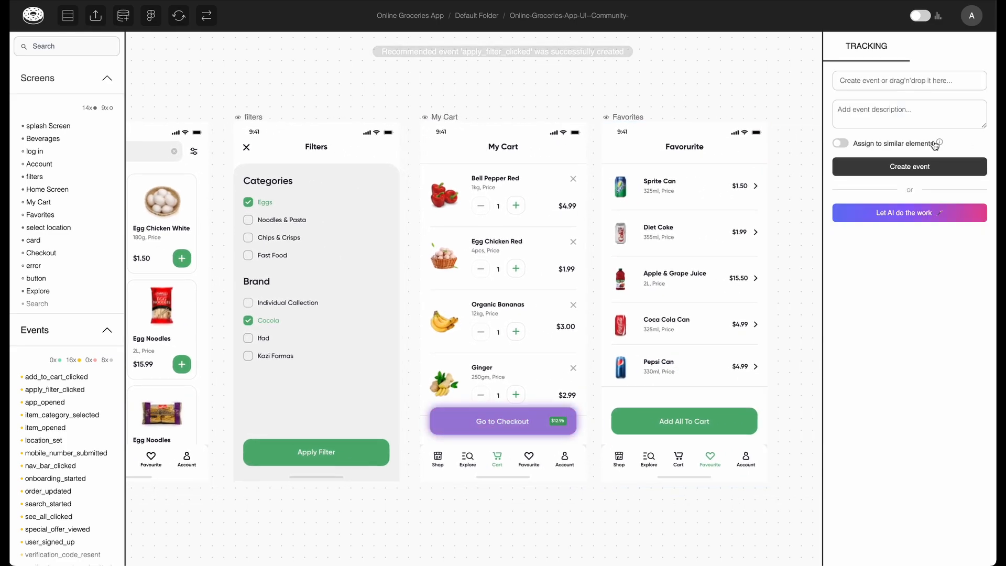
left_click(894, 207)
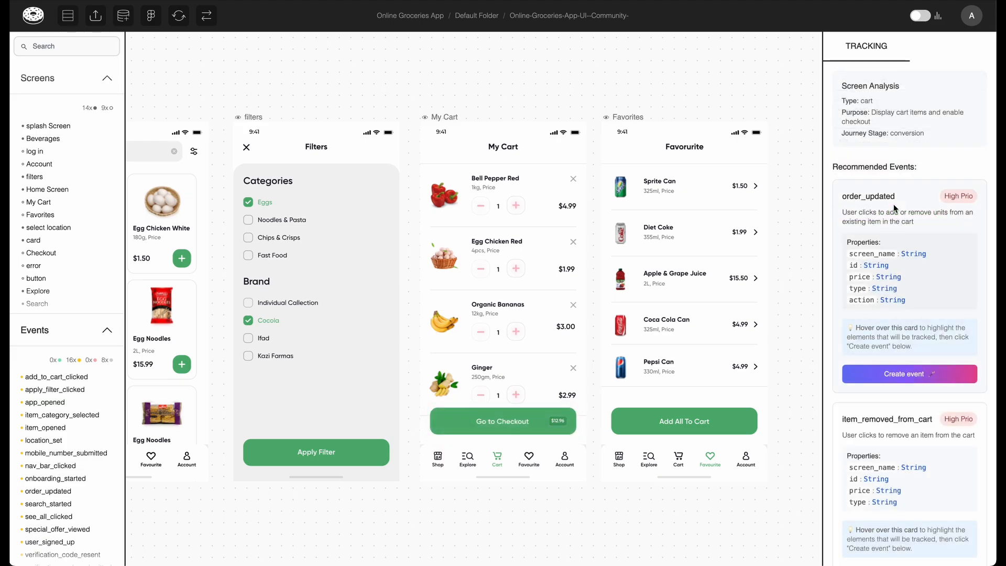
scroll(888, 212, "down", 2)
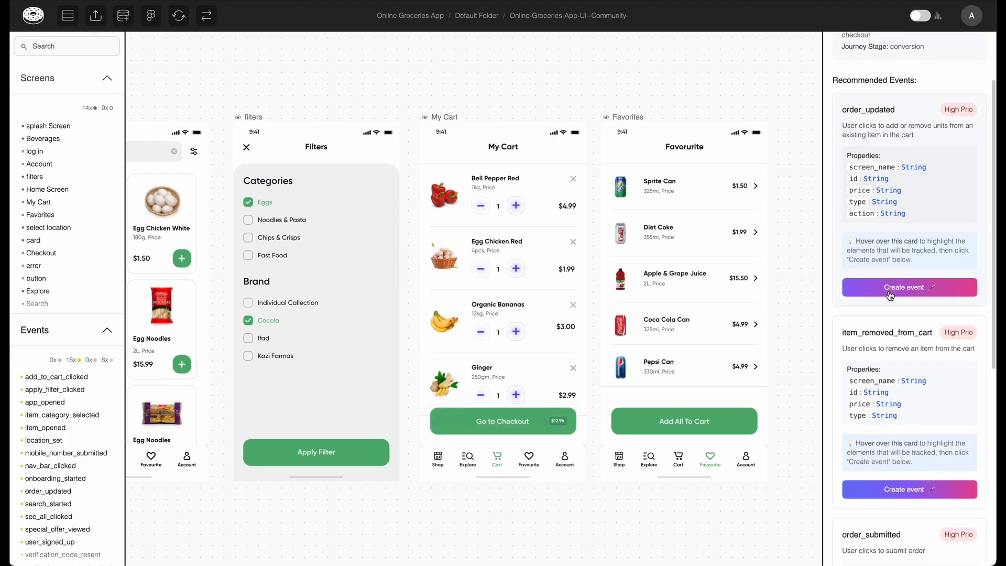
left_click(888, 291)
Step: Create the recommended item_removed_from_cart and order_submitted events for the My Cart screen
scroll(879, 367, "down", 1)
scroll(879, 367, "down", 1)
left_click(876, 399)
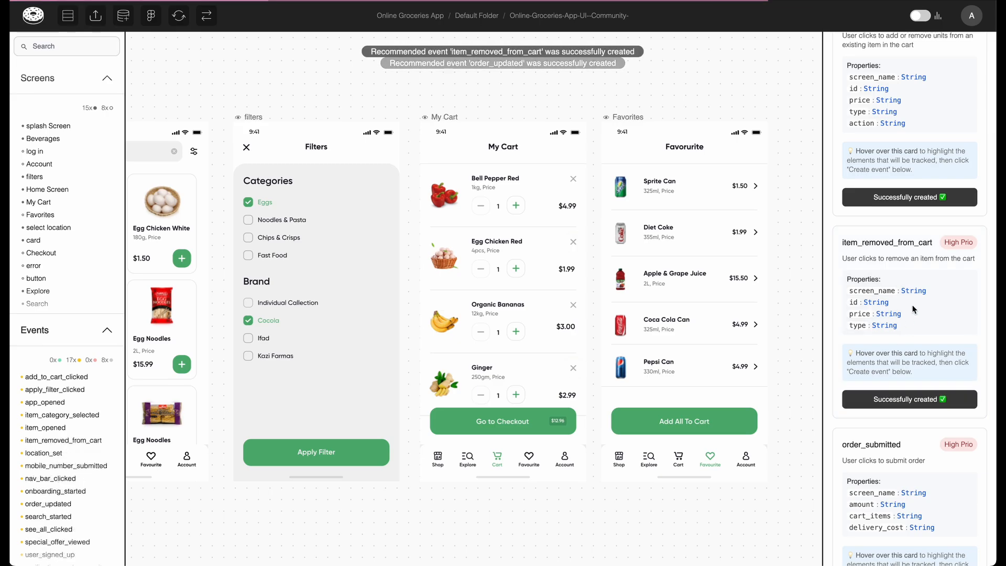
scroll(913, 309, "down", 3)
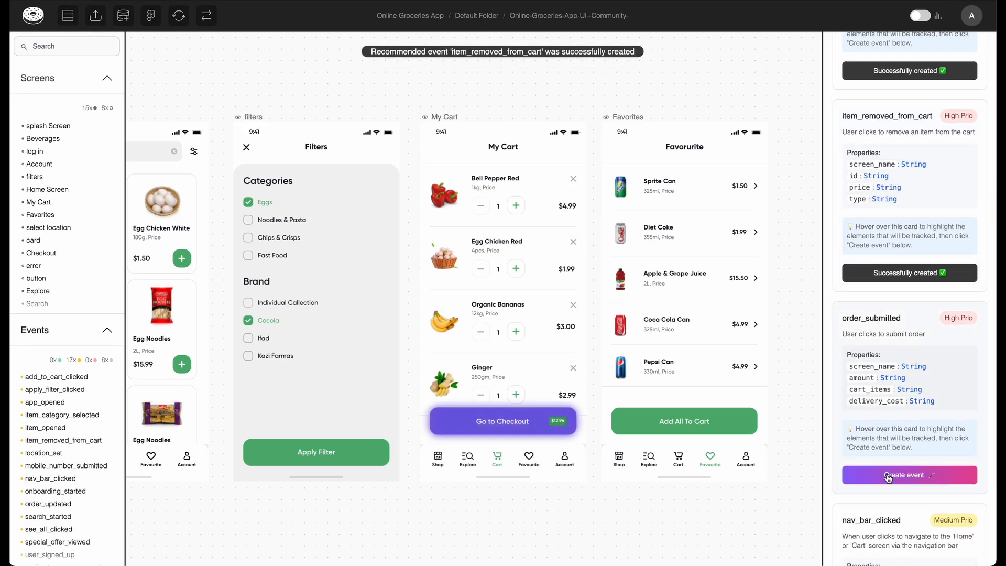
left_click(888, 476)
scroll(912, 390, "down", 3)
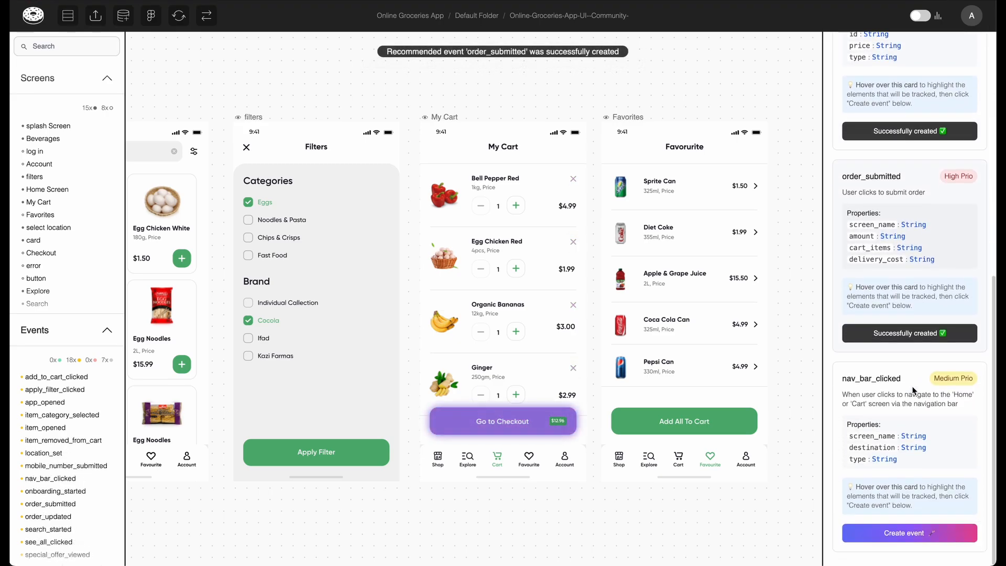
Step: Generate AI event recommendations for the Favorites screen, create add_to_cart_clicked for Add All To Cart, and clear the selection
left_click(685, 422)
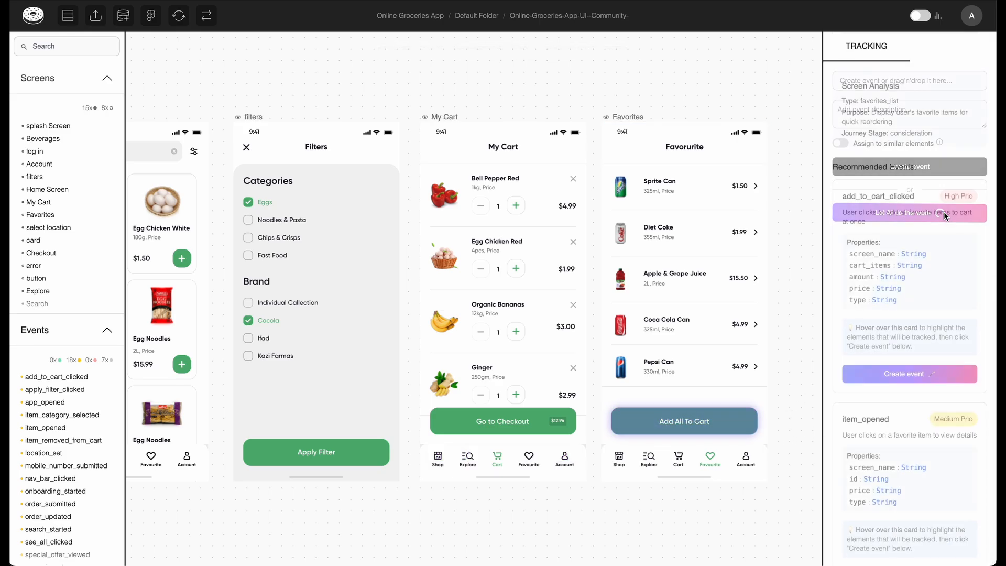
scroll(892, 326, "down", 1)
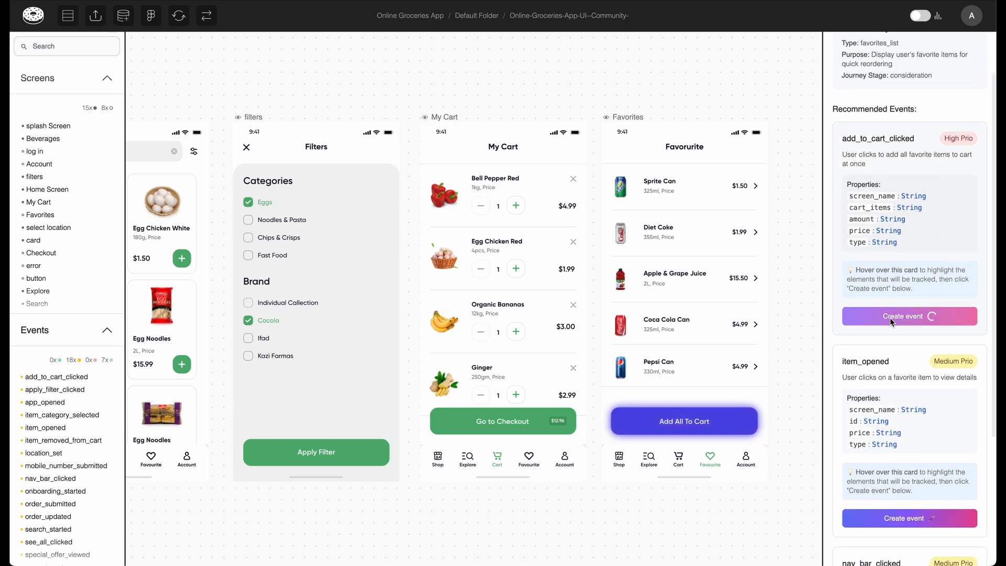
scroll(885, 341, "down", 3)
scroll(883, 359, "down", 1)
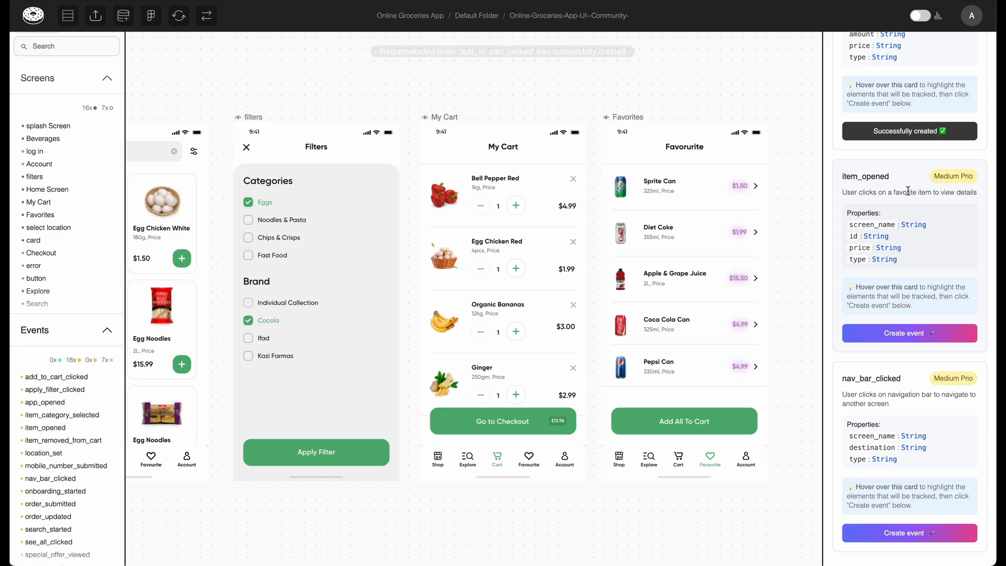
scroll(908, 190, "up", 1)
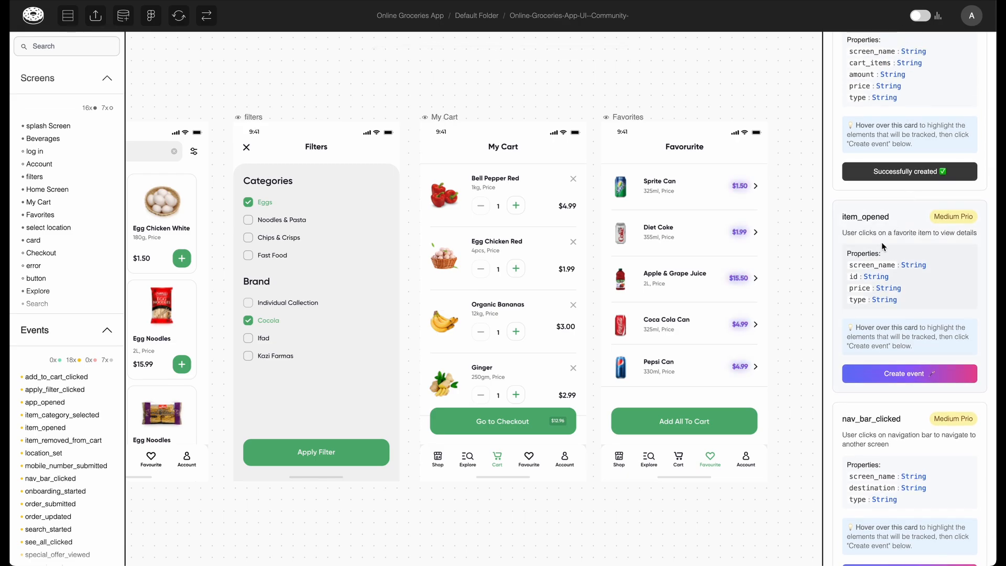
left_click(523, 497)
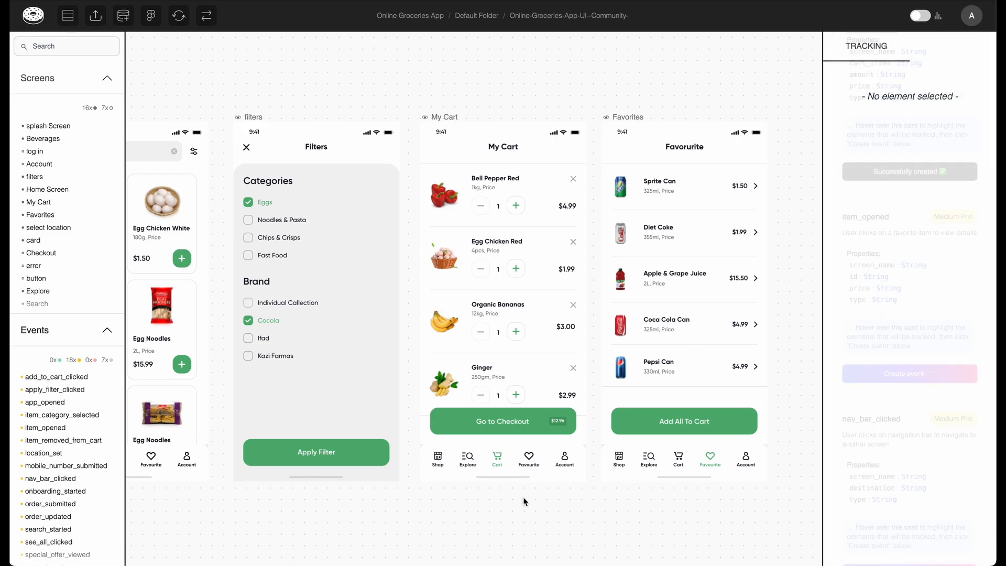
Step: Generate AI event recommendations for the Checkout screen's Place Order button and create the recommended order_placed event
scroll(523, 497, "left", 20)
scroll(524, 496, "down", 9)
scroll(524, 497, "up", 4)
scroll(523, 497, "right", 1)
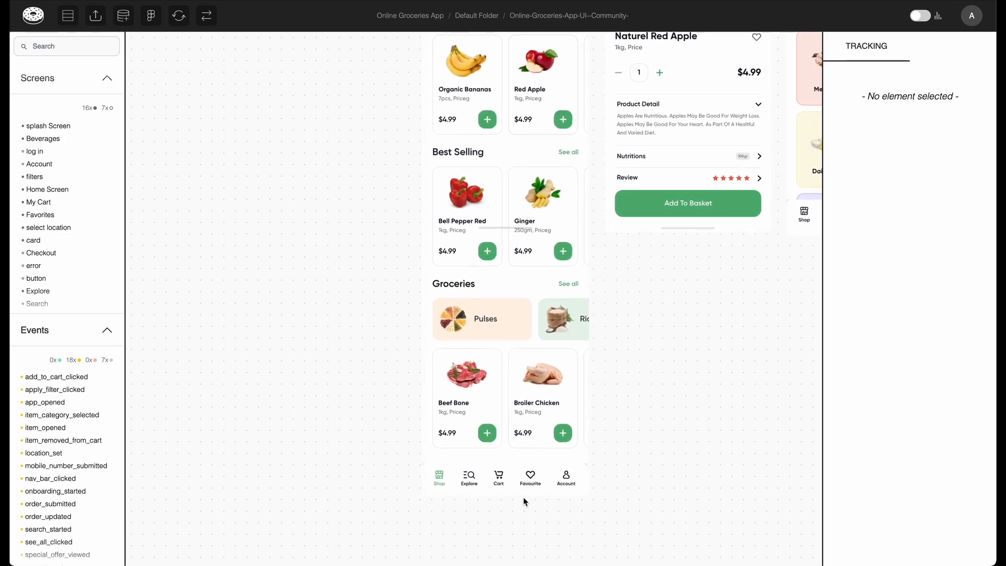
scroll(523, 498, "down", 12)
scroll(523, 497, "right", 1)
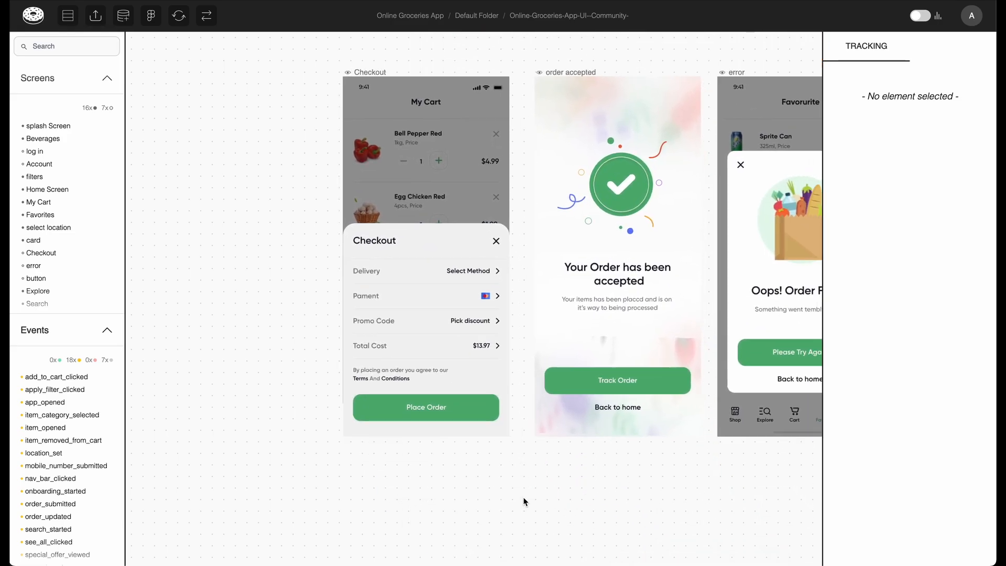
left_click(468, 412)
left_click(879, 220)
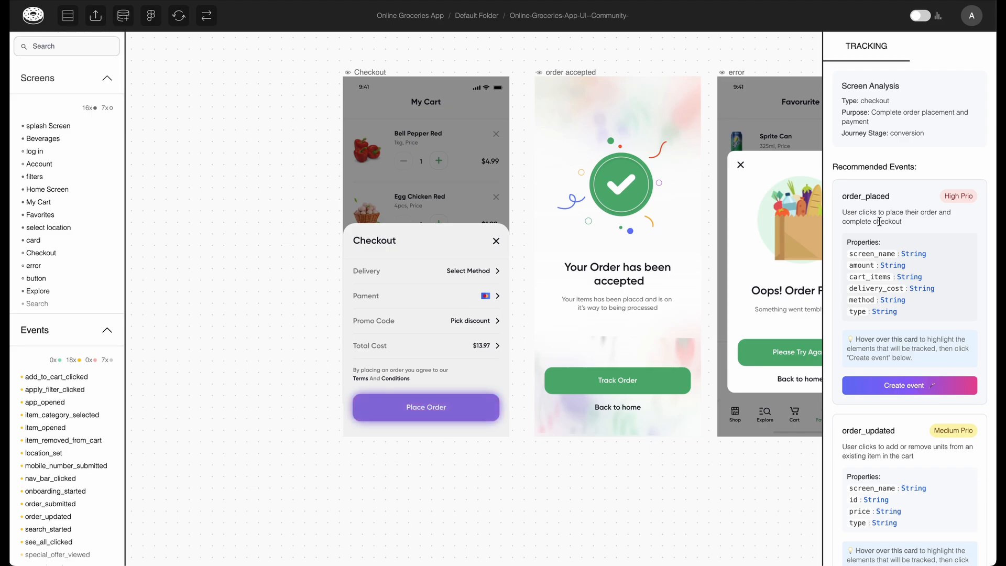
left_click(863, 386)
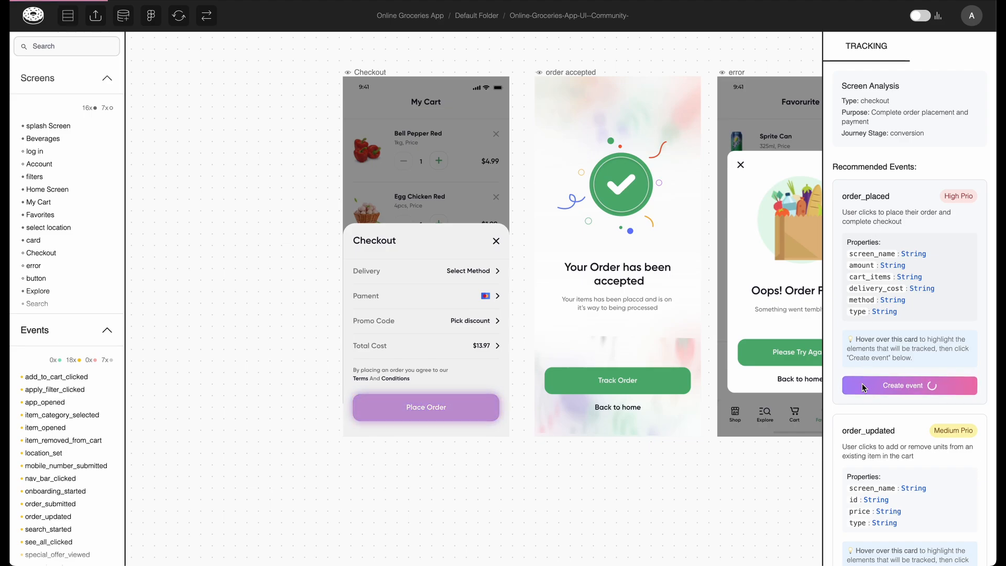
scroll(896, 311, "down", 5)
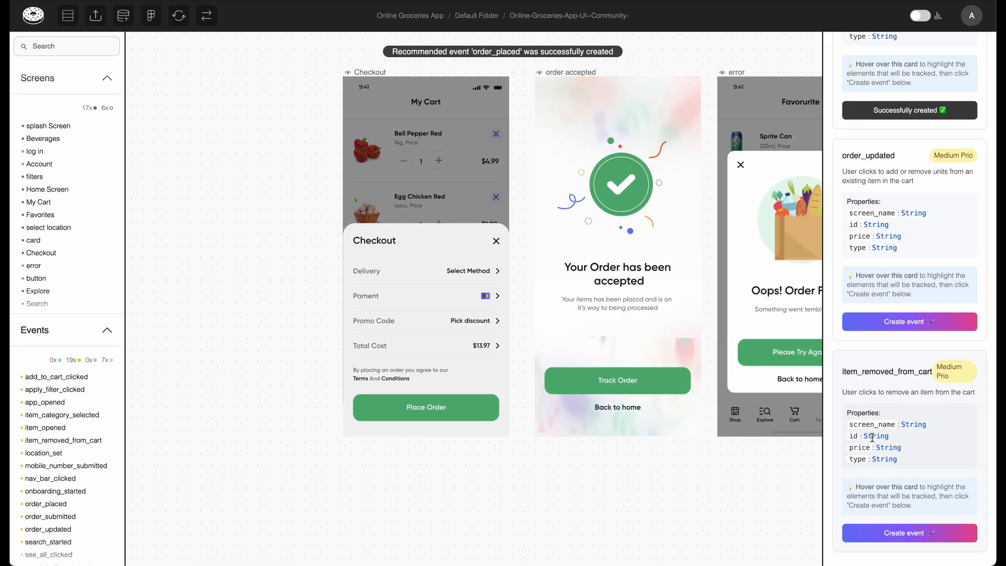
Step: Generate AI event recommendations for the order accepted screen's Track Order button and create the recommended track_order_clicked event
left_click(668, 384)
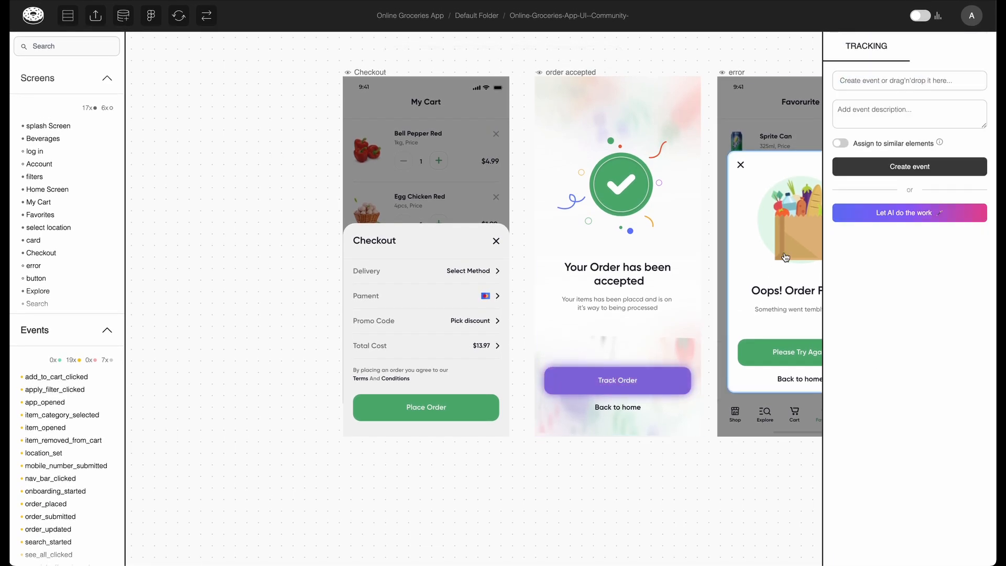
left_click(870, 212)
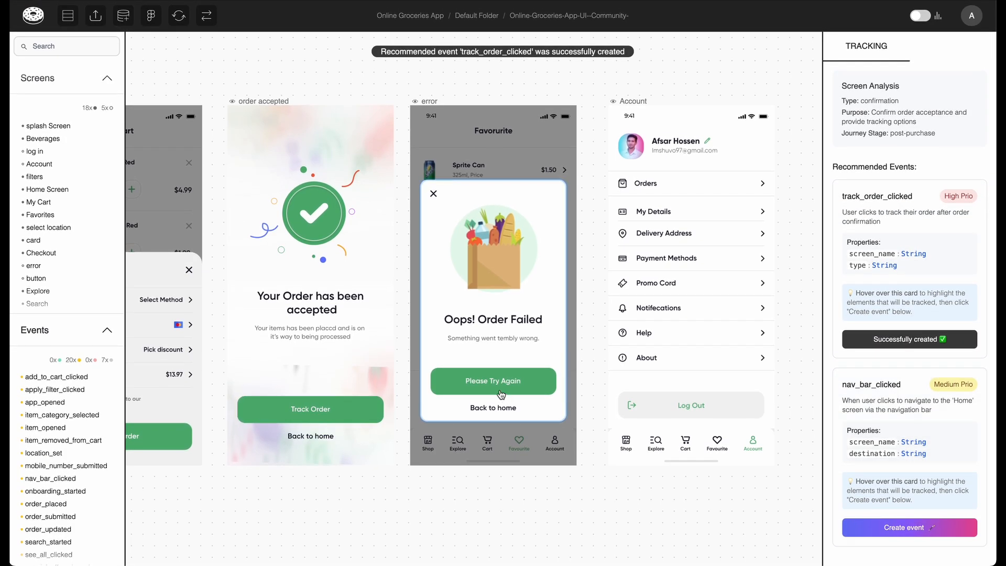
Step: Generate AI event recommendations for the error screen's Please Try Again button and create the recommended try_again_clicked event
left_click(541, 390)
left_click(934, 211)
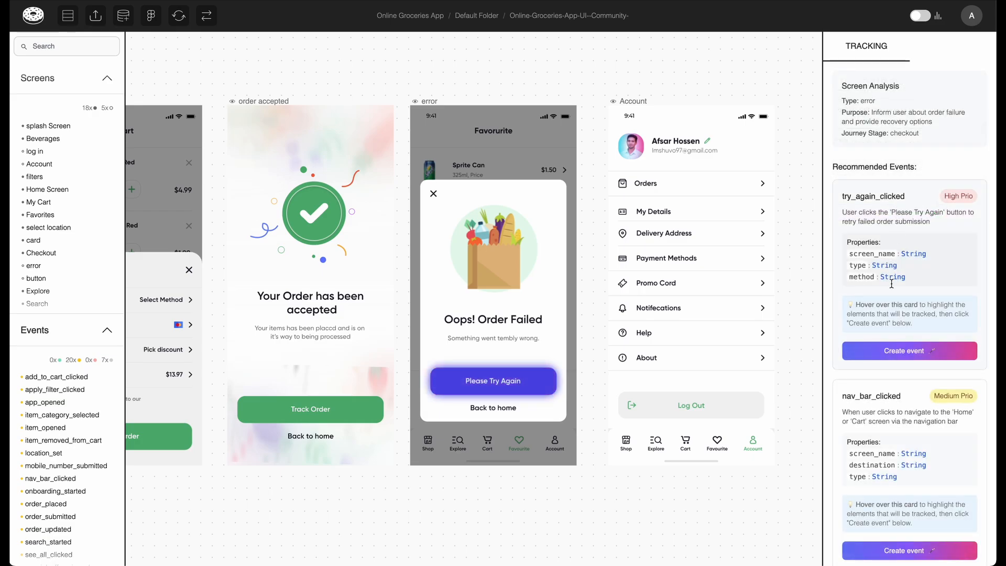
left_click(891, 350)
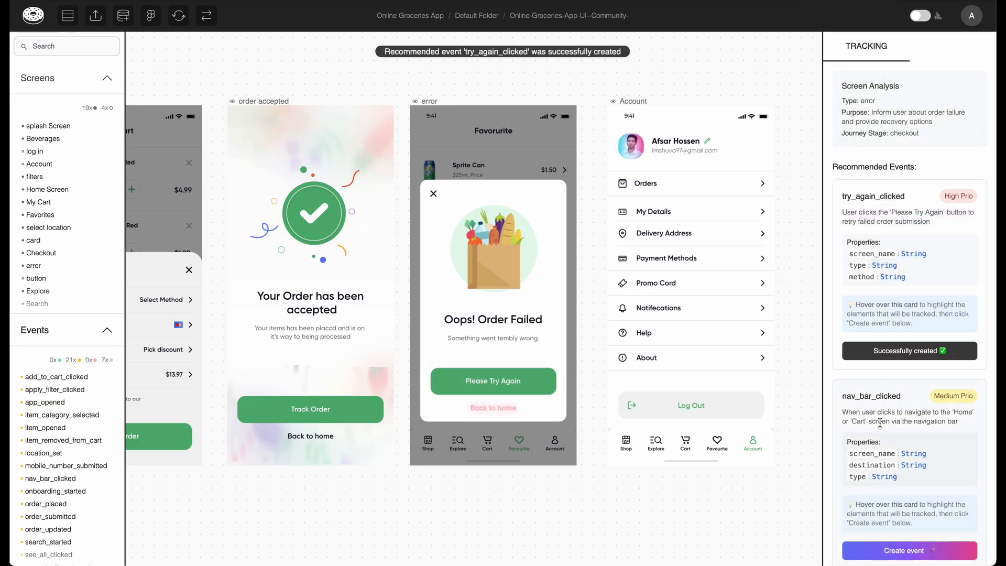
scroll(881, 437, "up", 1)
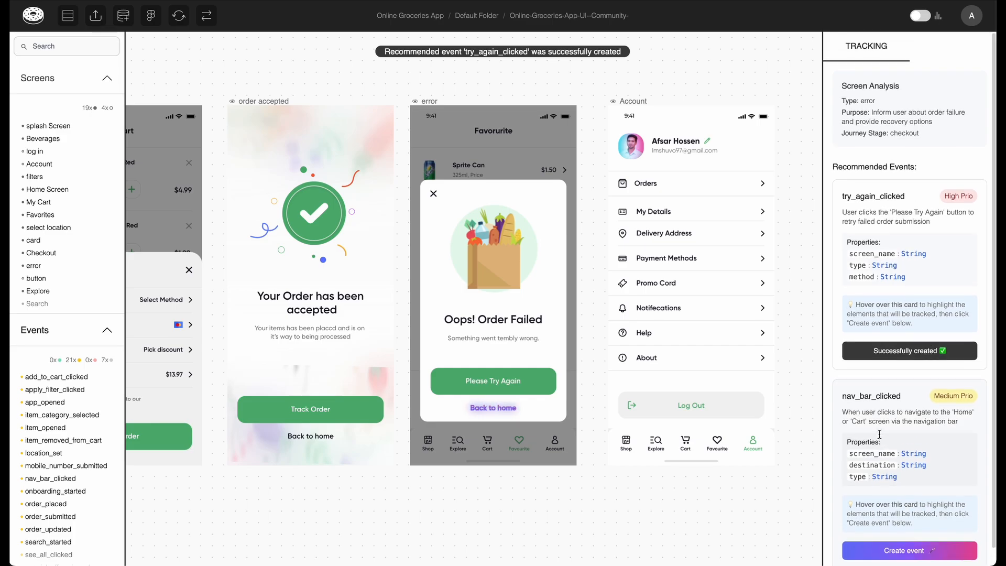
Step: Generate AI event recommendations for the Account screen, create the recommended logout_clicked and profile_section_clicked events, and clear the selection
left_click(736, 405)
left_click(914, 216)
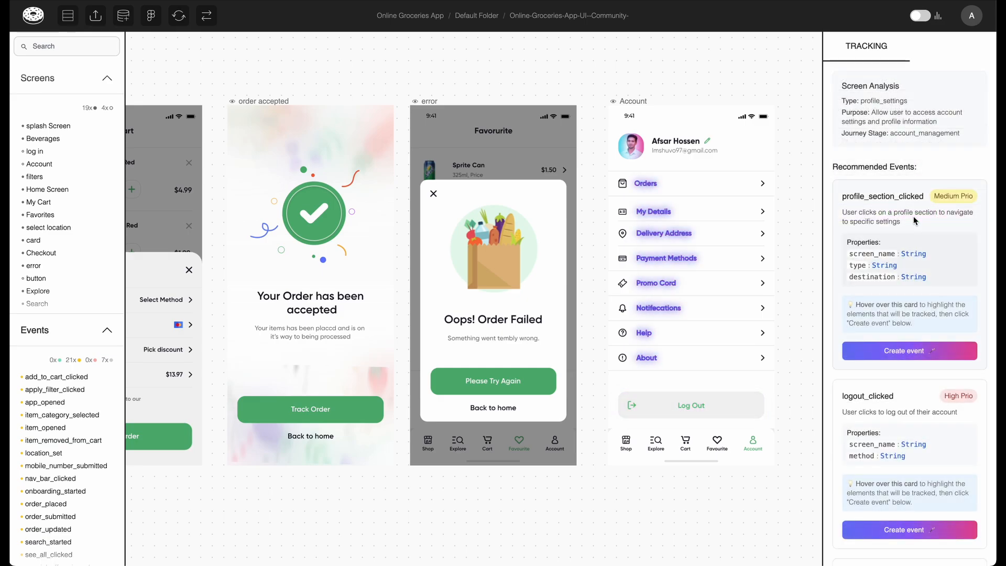
scroll(913, 226, "down", 3)
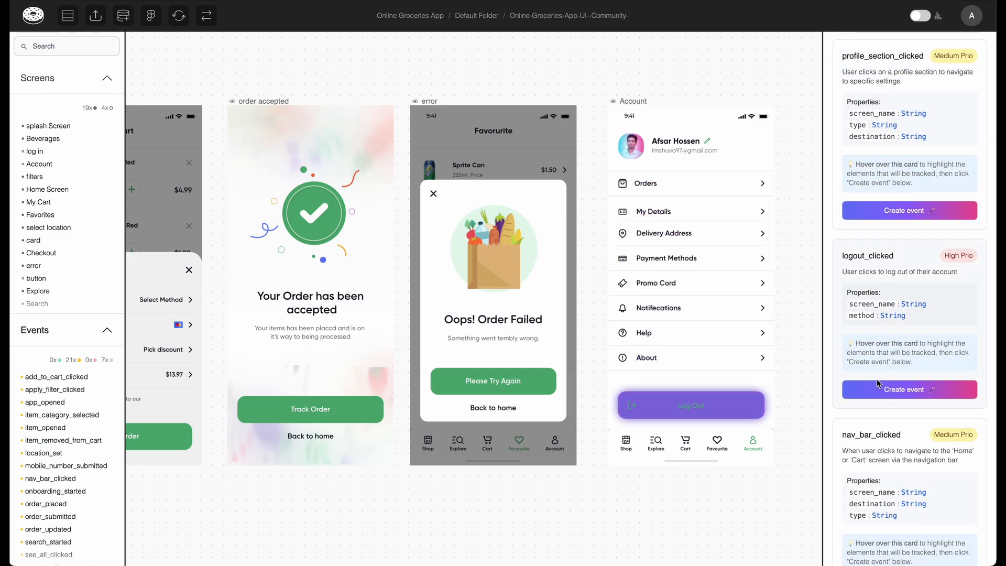
left_click(879, 388)
scroll(916, 287, "down", 1)
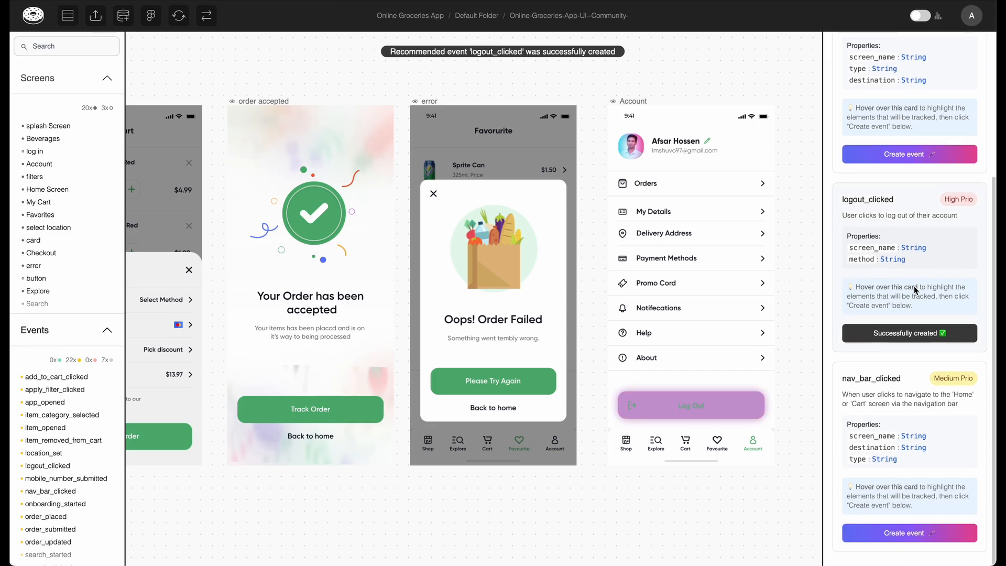
scroll(915, 286, "up", 4)
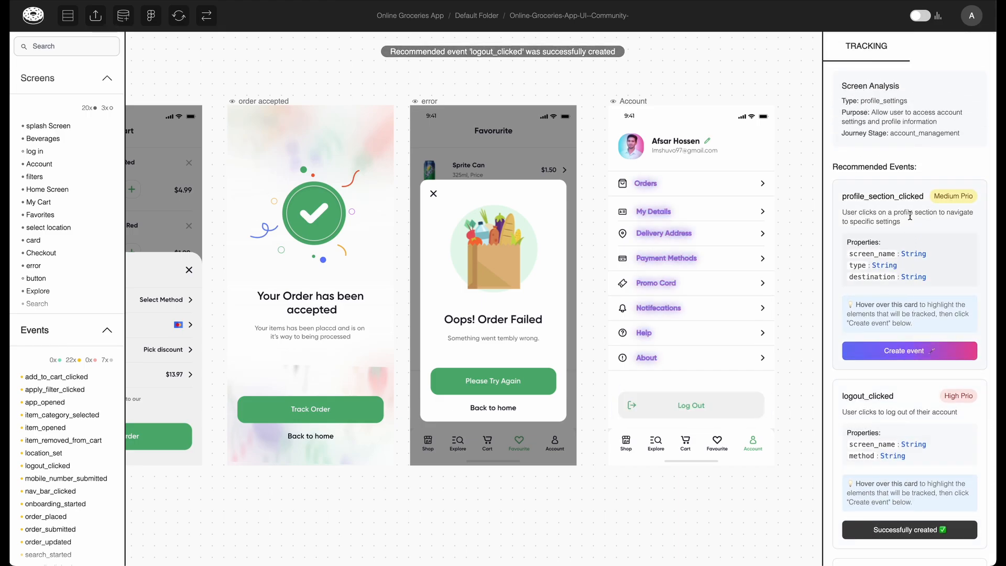
left_click(881, 351)
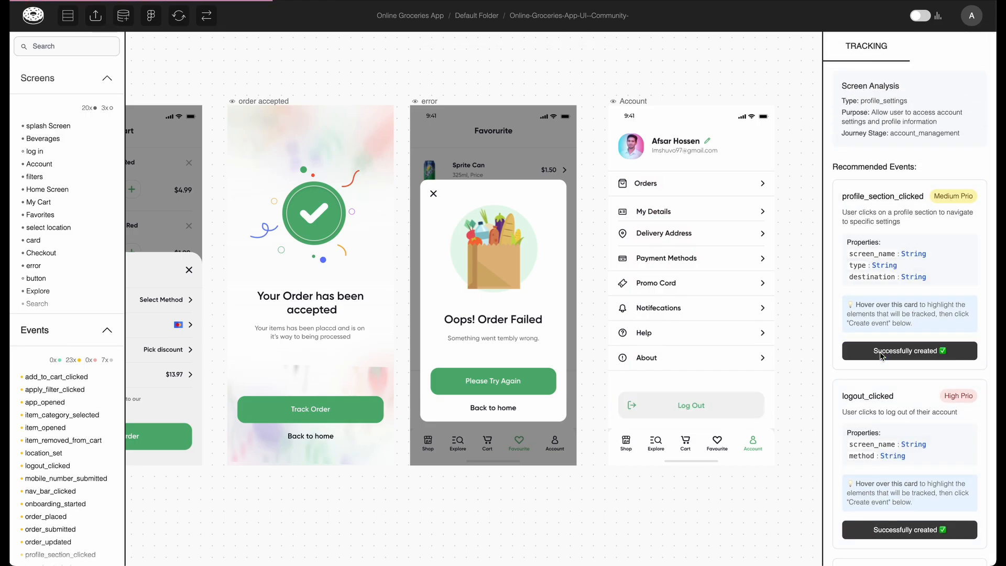
left_click(555, 494)
Step: Highlight all elements with pending events and examine the tracking coverage across all screens
scroll(554, 495, "down", 8)
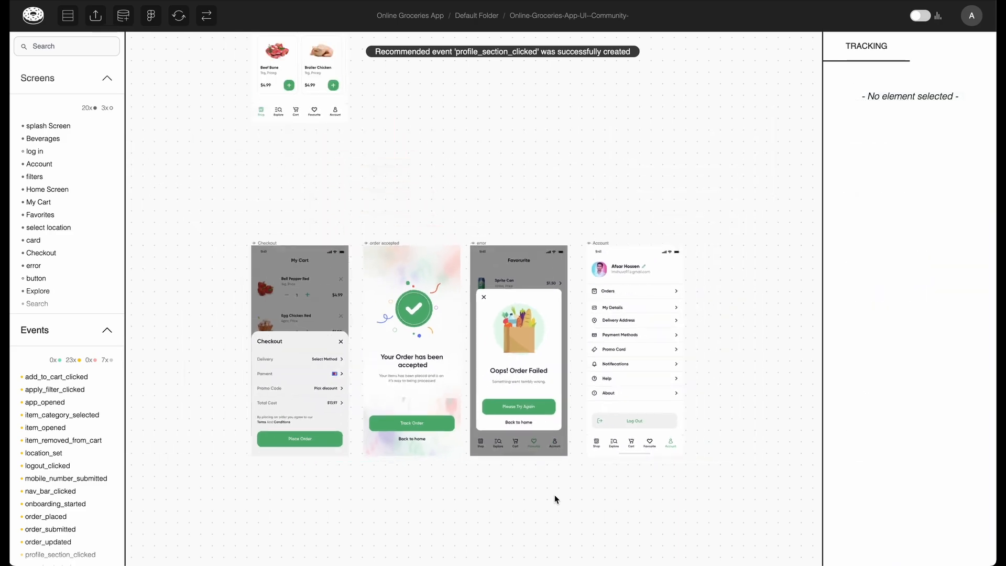
scroll(555, 494, "up", 2)
scroll(554, 495, "right", 2)
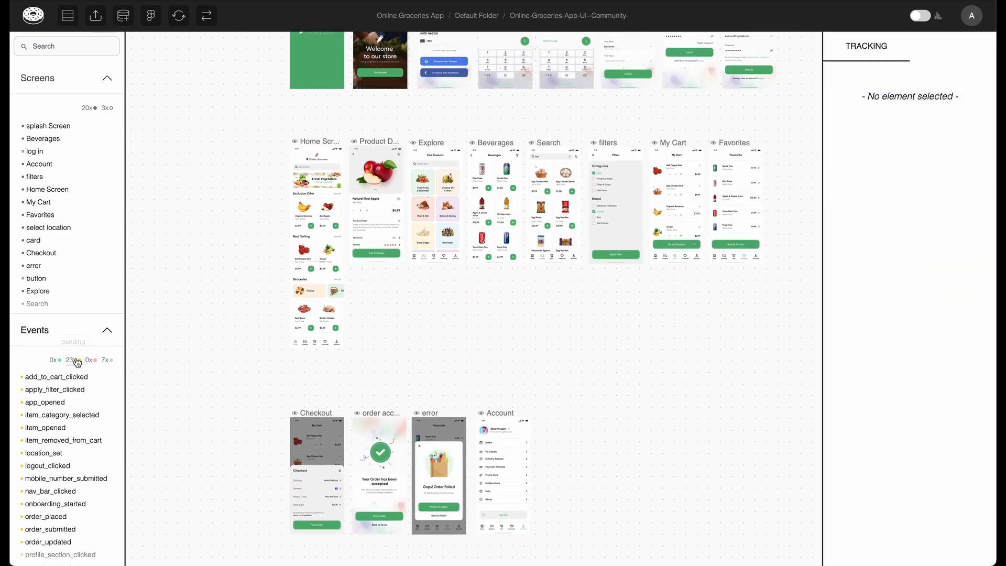
left_click(77, 362)
scroll(265, 362, "left", 2)
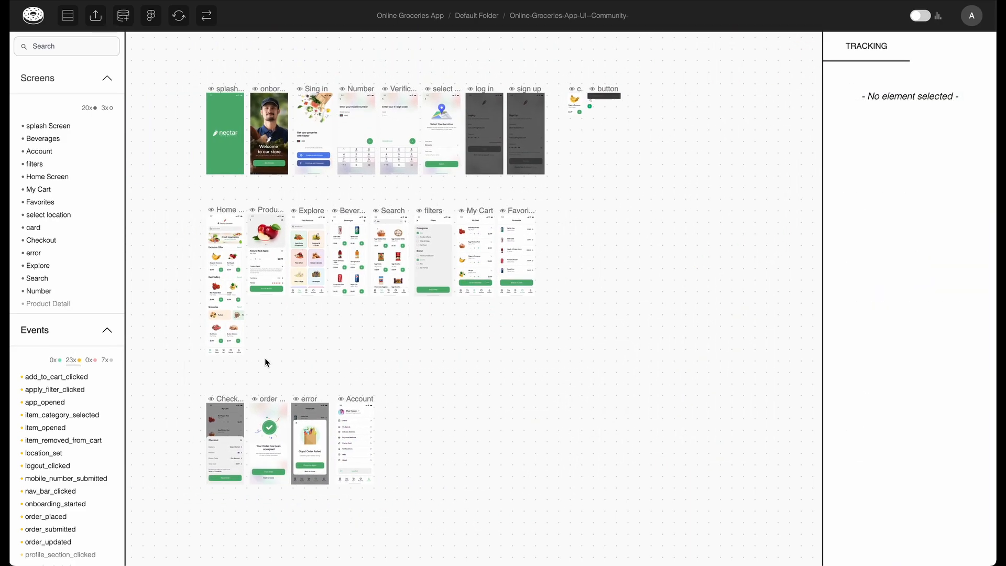
scroll(252, 212, "up", 4)
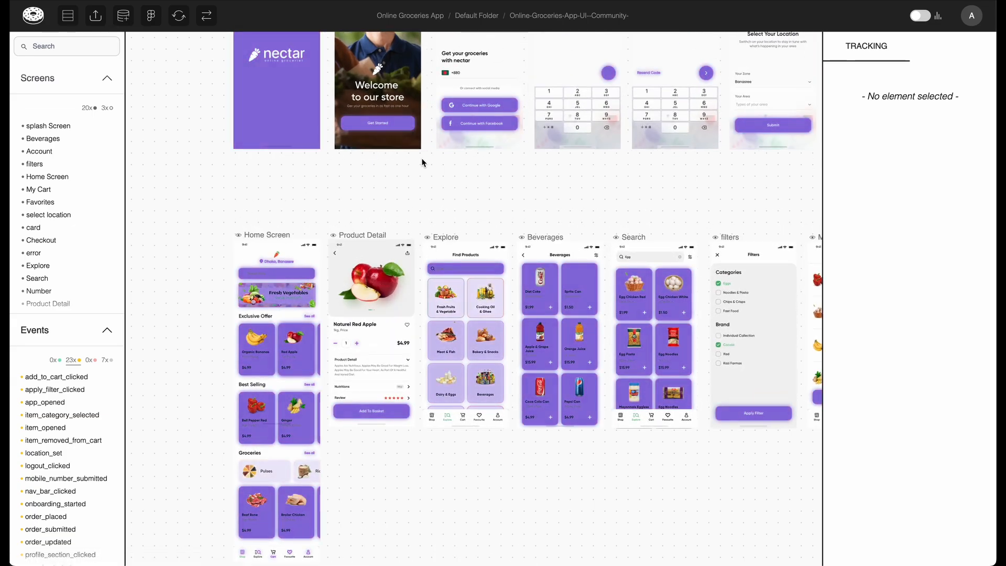
scroll(421, 158, "down", 6)
scroll(422, 158, "right", 2)
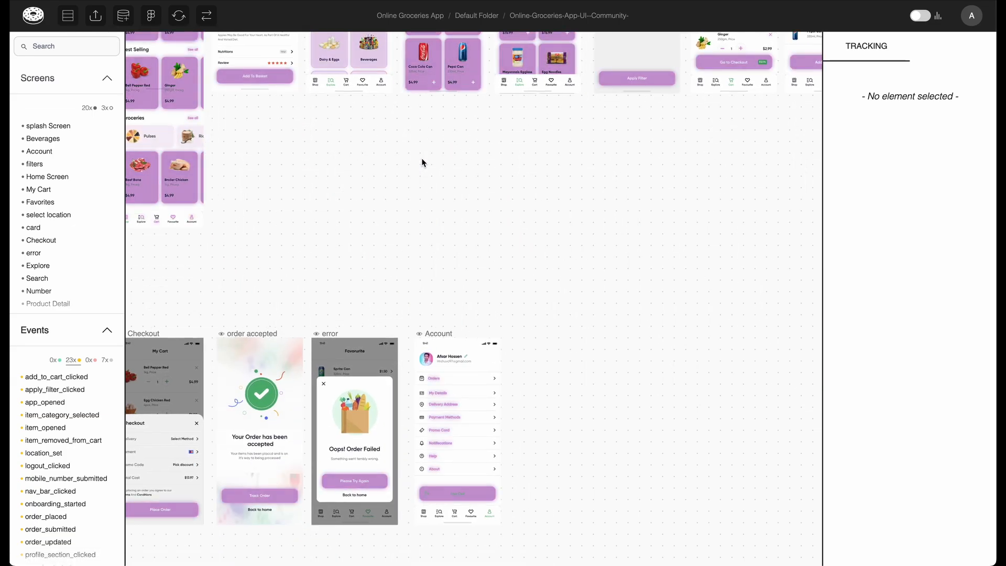
scroll(421, 159, "left", 3)
scroll(422, 158, "down", 1)
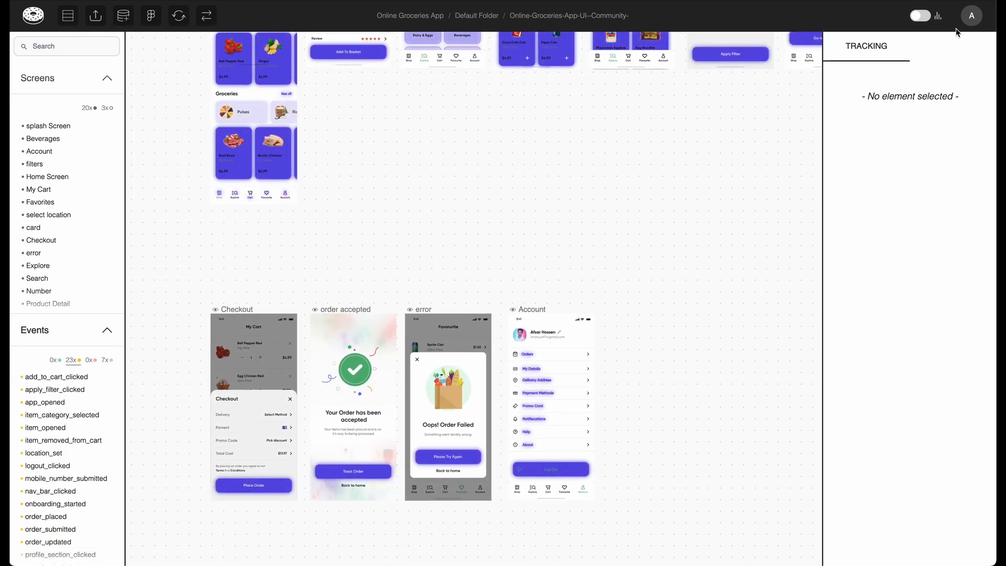
Step: Turn on the display of events in the canvas and clear the pending-event highlighting
left_click(973, 16)
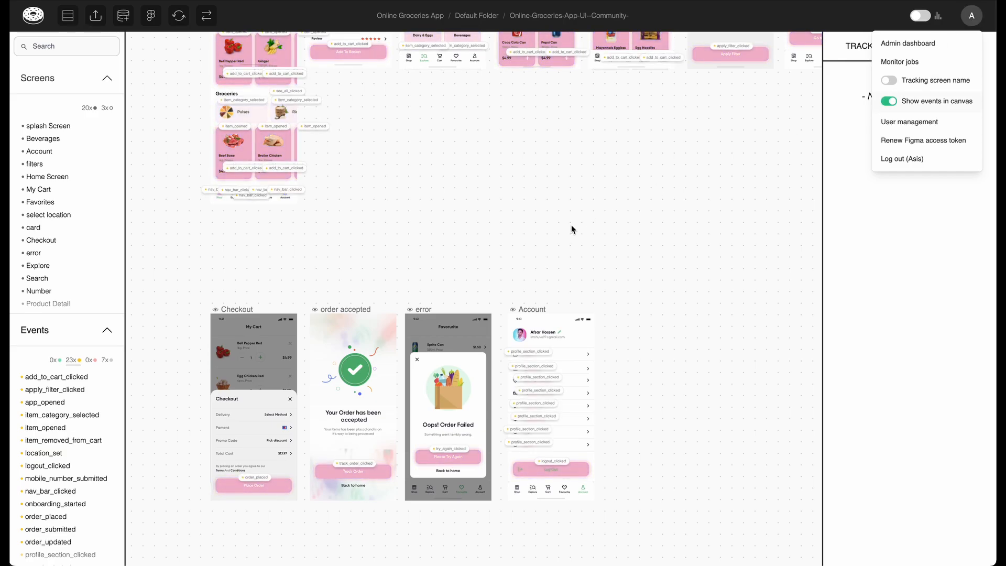
scroll(570, 225, "up", 2)
scroll(570, 229, "up", 3)
left_click(471, 350)
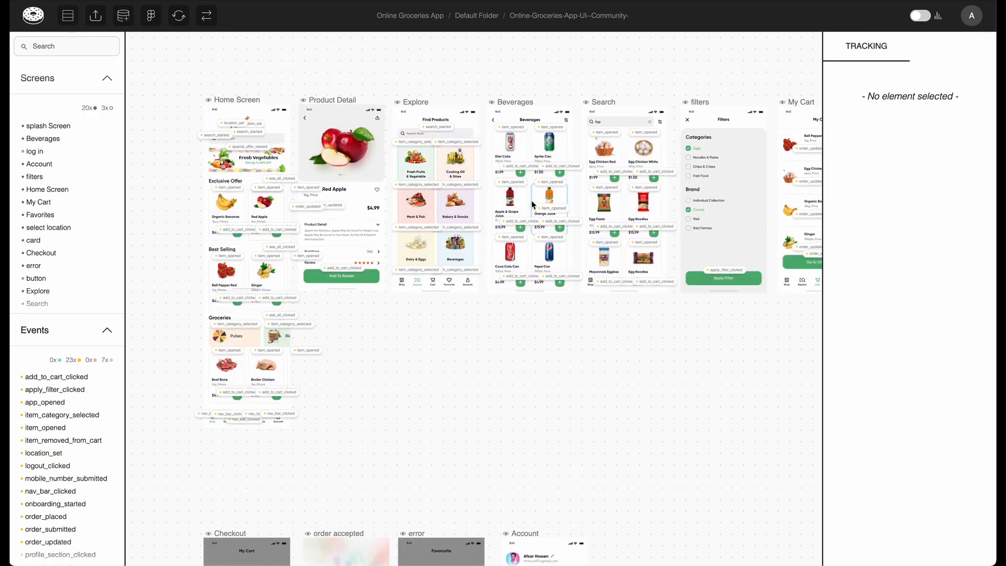
Step: Inspect add_to_cart_clicked on Apple & Grape Juice, item_opened on Coca Cola Can and item_category_selected on Bakery & Snacks
scroll(533, 204, "up", 3)
scroll(533, 205, "up", 2)
left_click(477, 237)
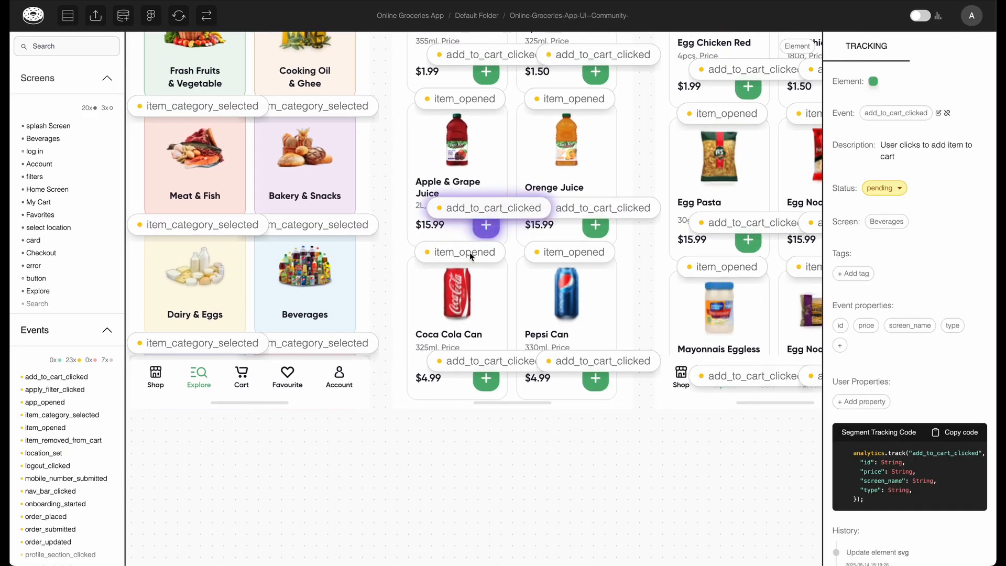
left_click(471, 257)
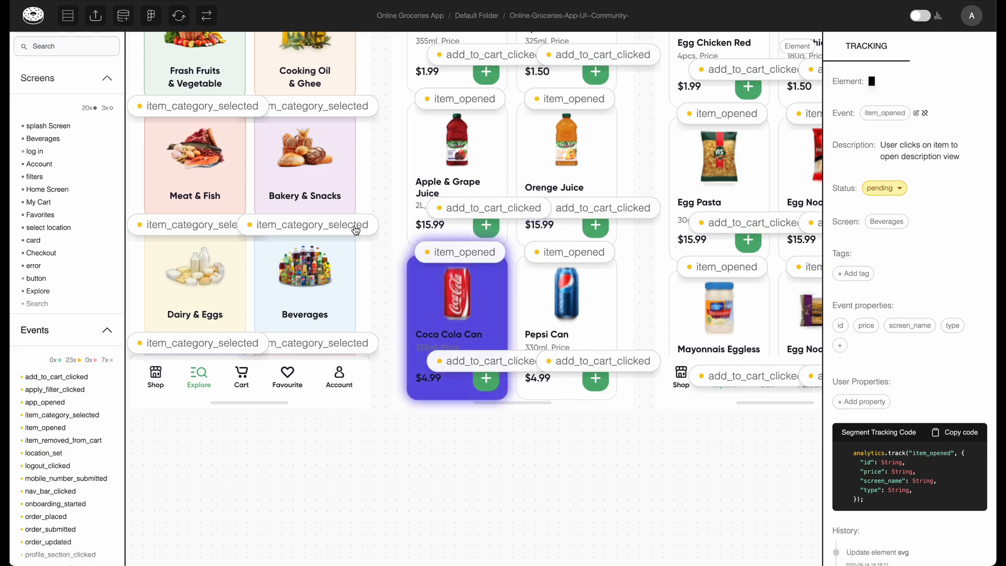
left_click(279, 114)
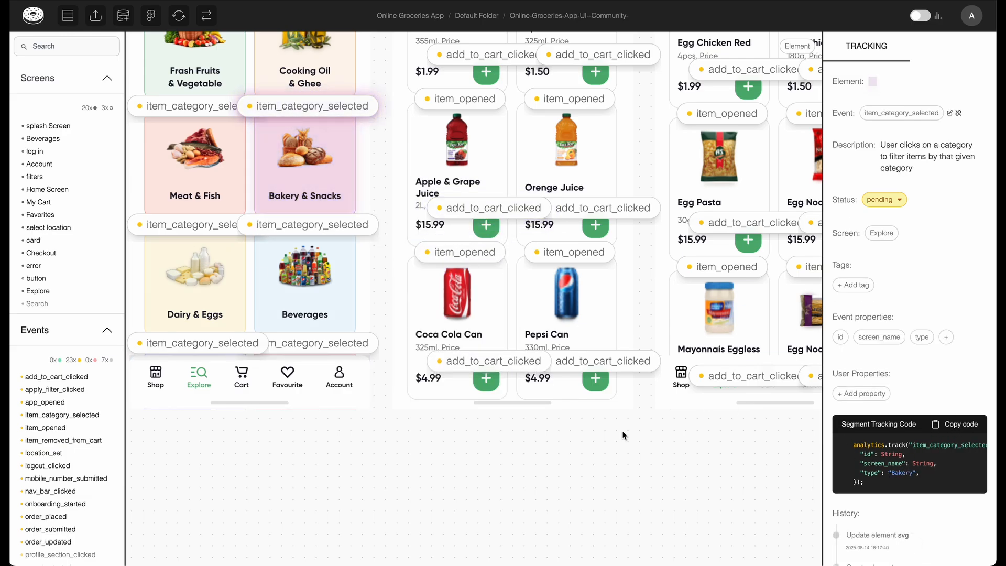
left_click(405, 560)
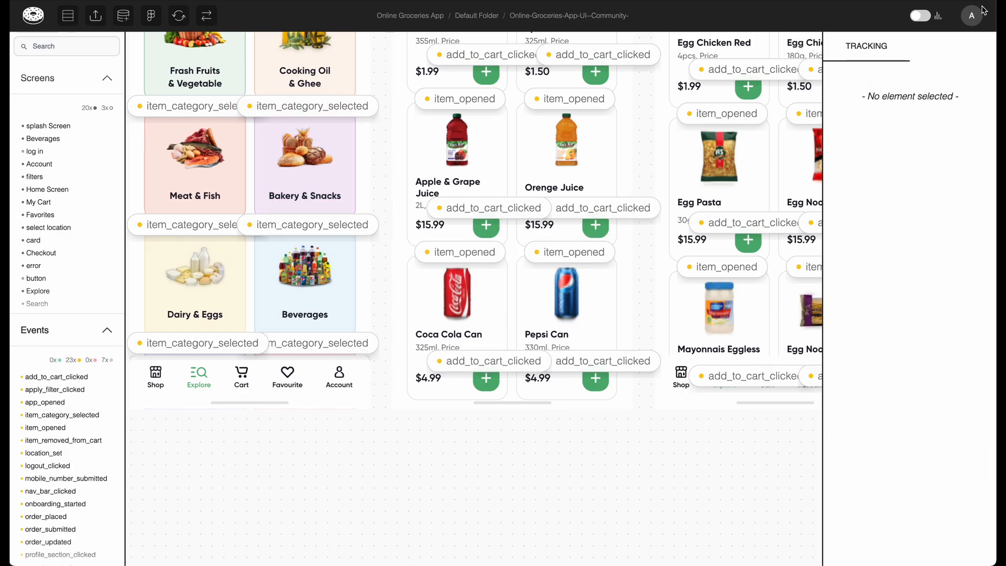
Step: Turn off the display of events in the canvas and open the Online Groceries App project's Figma plugin token
left_click(971, 16)
left_click(890, 102)
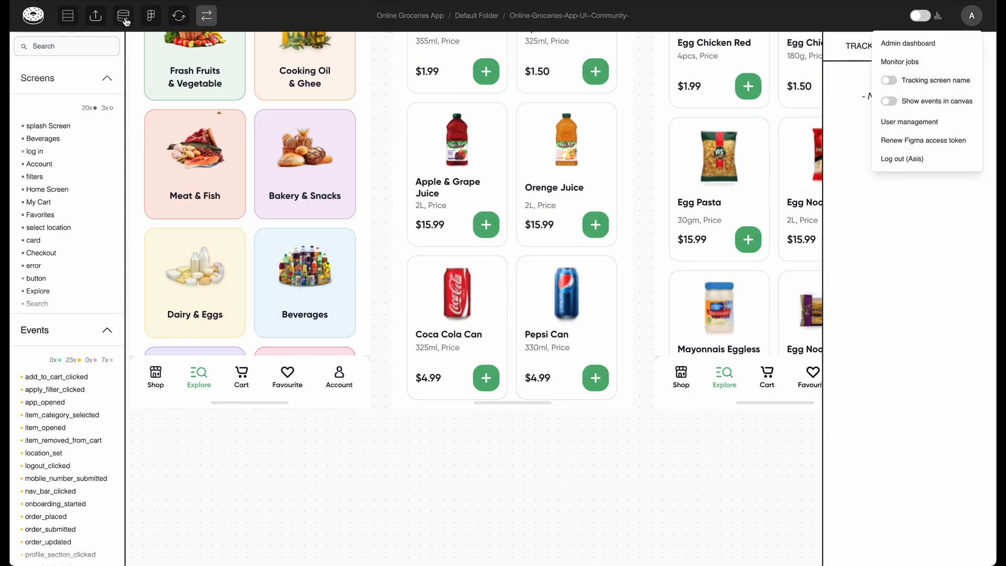
left_click(408, 16)
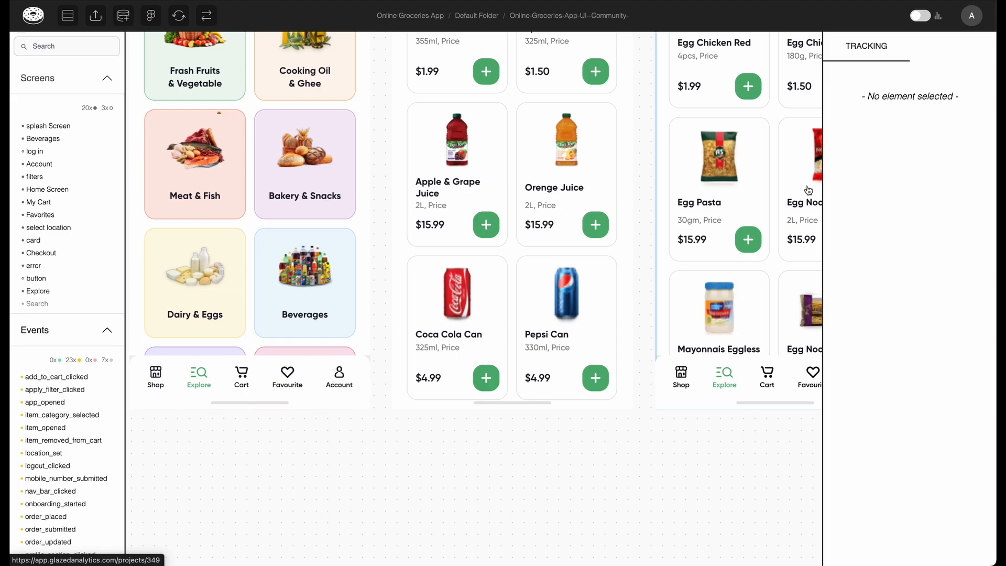
left_click(926, 95)
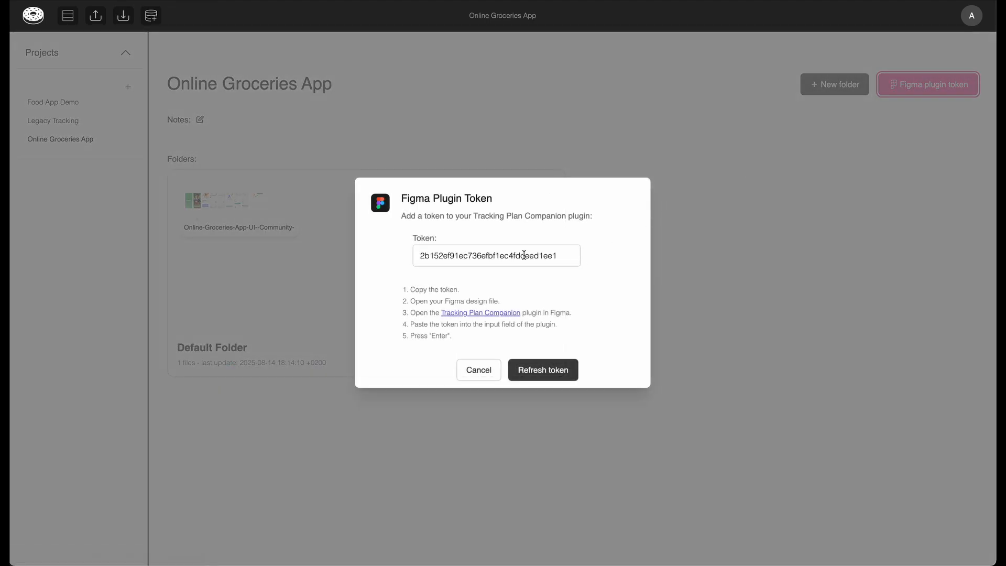
Step: Switch to the Figma design file, launch the Tracking Plan Companion plugin and submit the project's plugin token
key("ctrl+Tab")
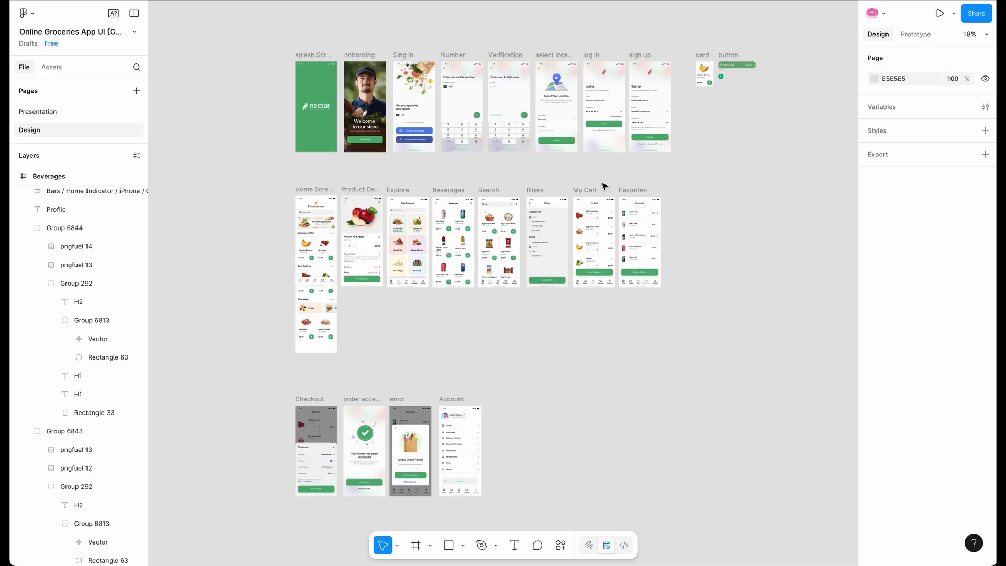
right_click(647, 393)
mouse_move(710, 490)
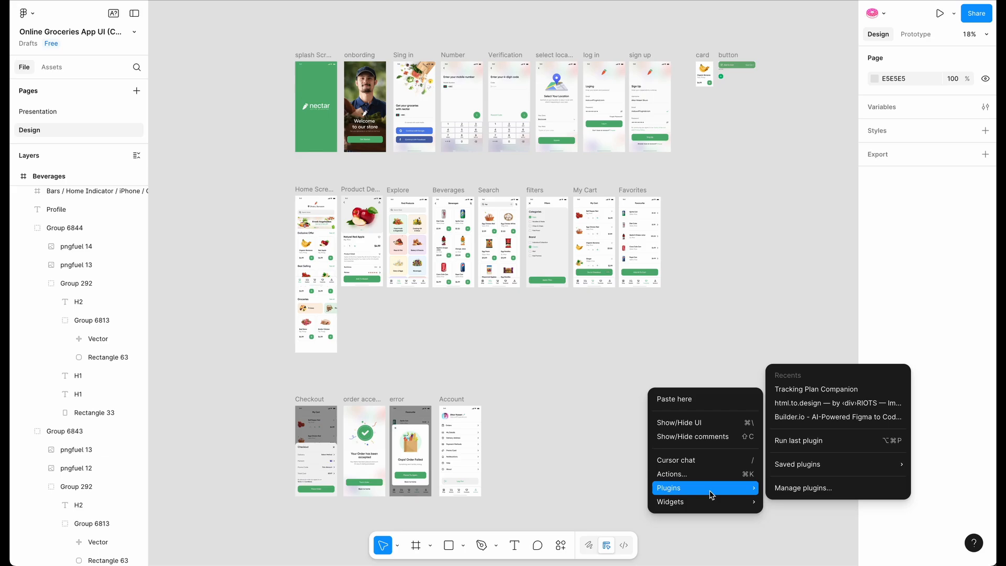
left_click(810, 391)
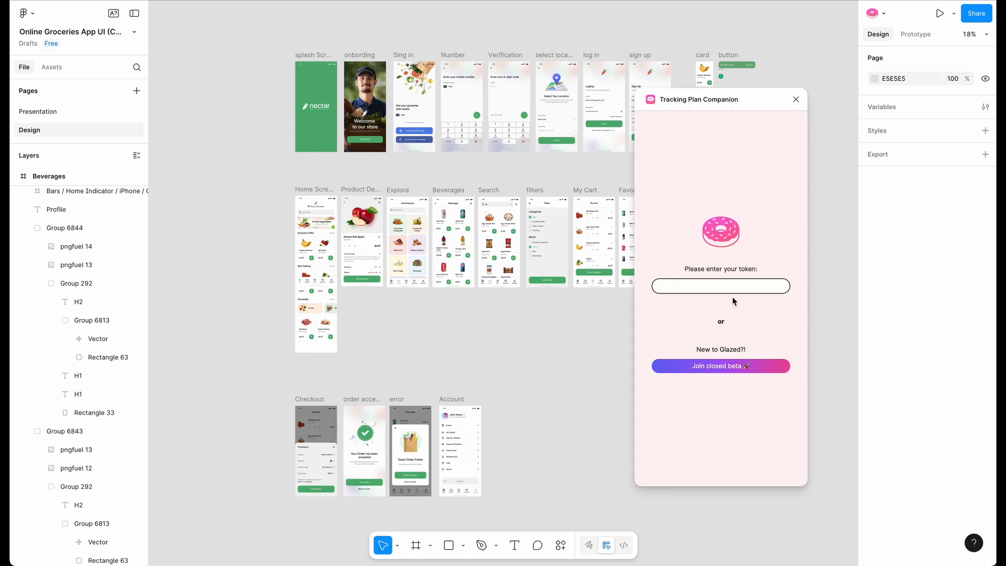
key("Return")
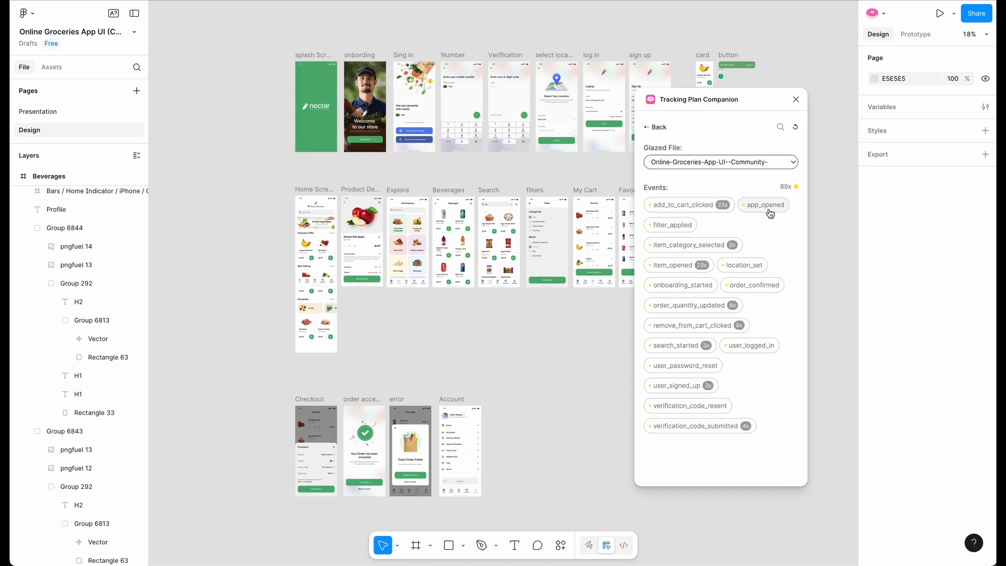
Step: Locate the app_opened event's frame in the Figma design and show its tracking details in the plugin
left_click(766, 205)
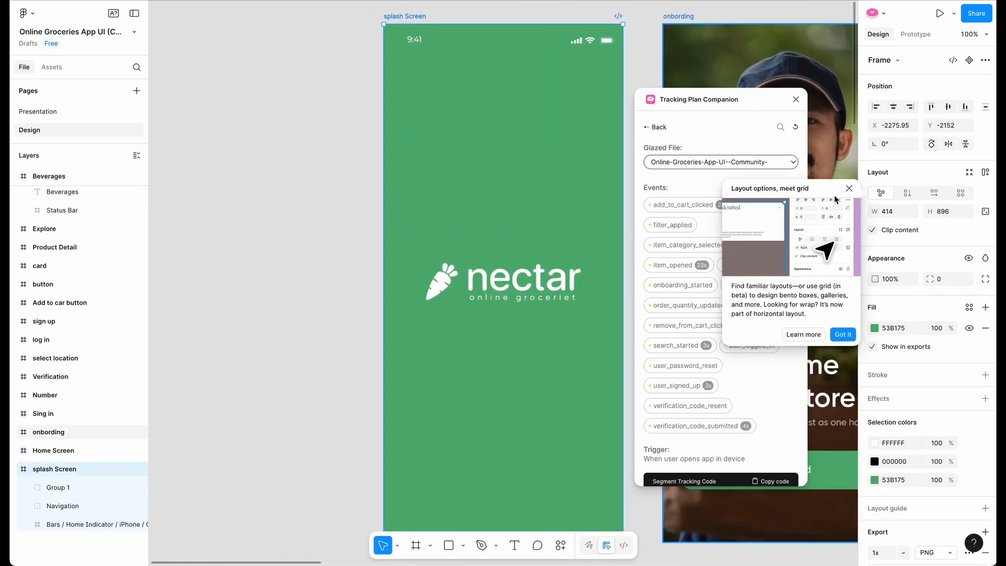
Step: Dismiss the layout options tip and locate item_category_selected instances 1:775, 1:780 and 1:790 in the design
left_click(849, 188)
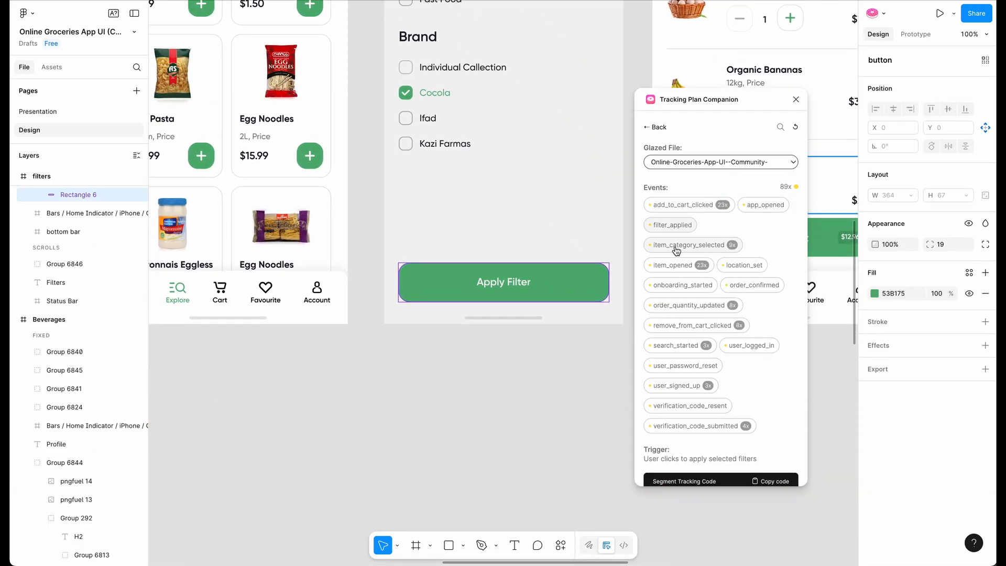
left_click(676, 250)
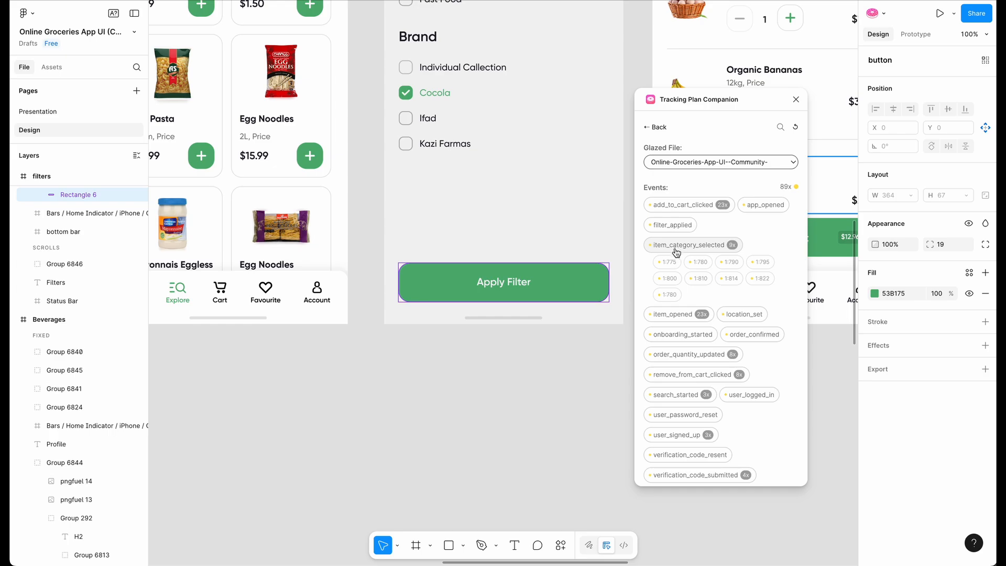
left_click(671, 263)
left_click(701, 263)
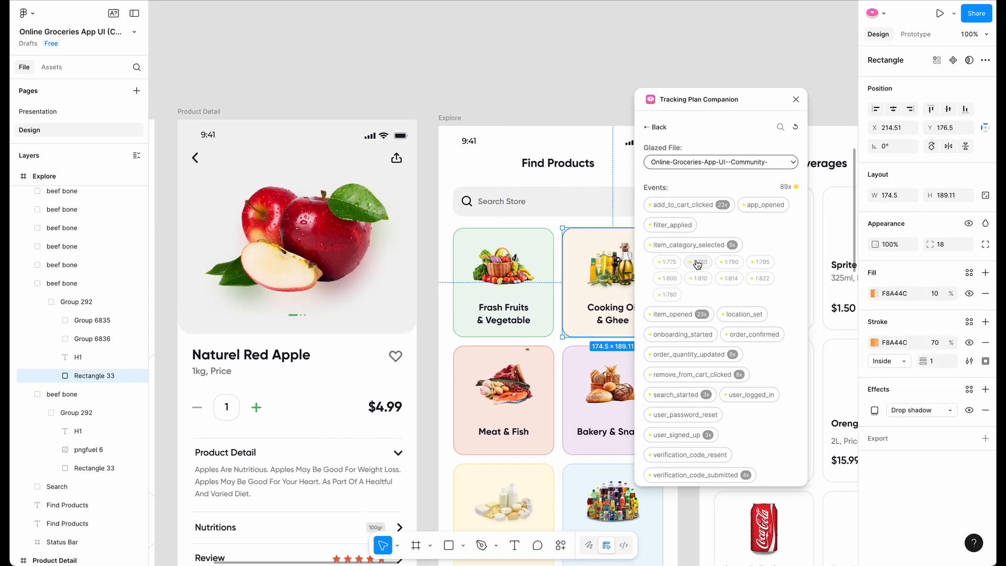
left_click(732, 264)
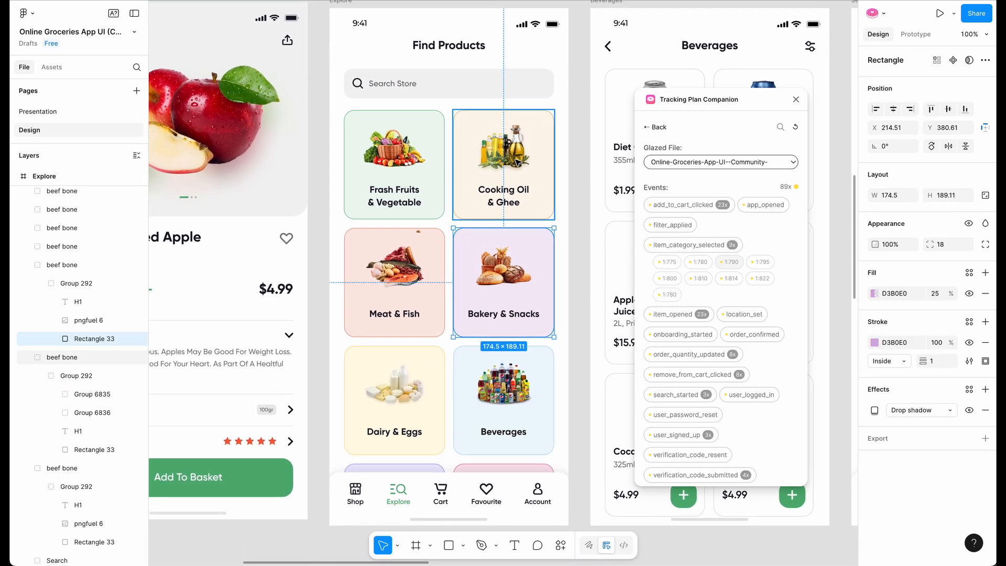
Step: Filter the plugin's events to the Home Screen frame and locate add_to_cart_clicked instances 1:63, 1:73 and 1:124 and the search_started event
scroll(516, 161, "left", 7)
scroll(517, 161, "left", 4)
scroll(517, 162, "up", 3)
left_click(423, 157)
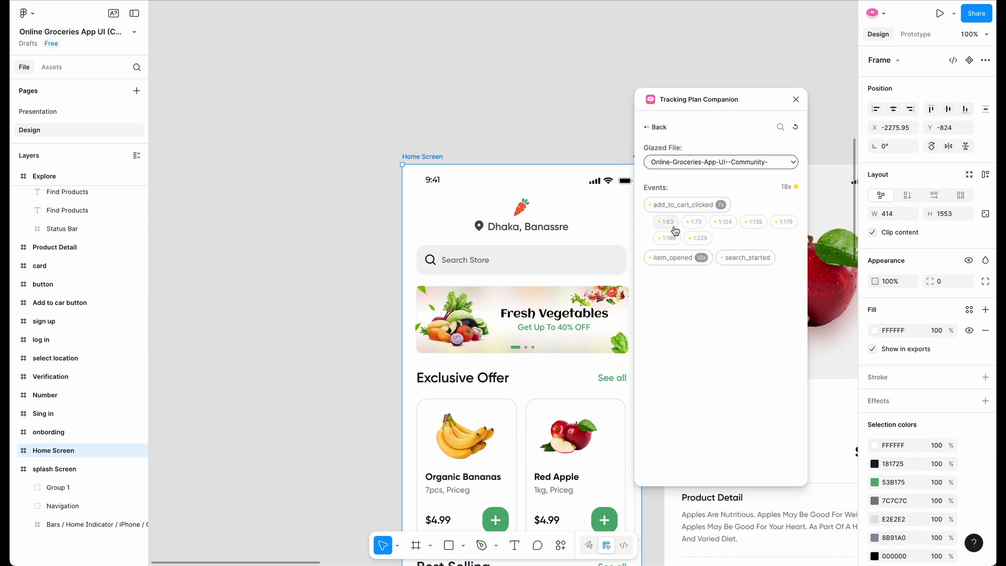
left_click(668, 221)
left_click(696, 222)
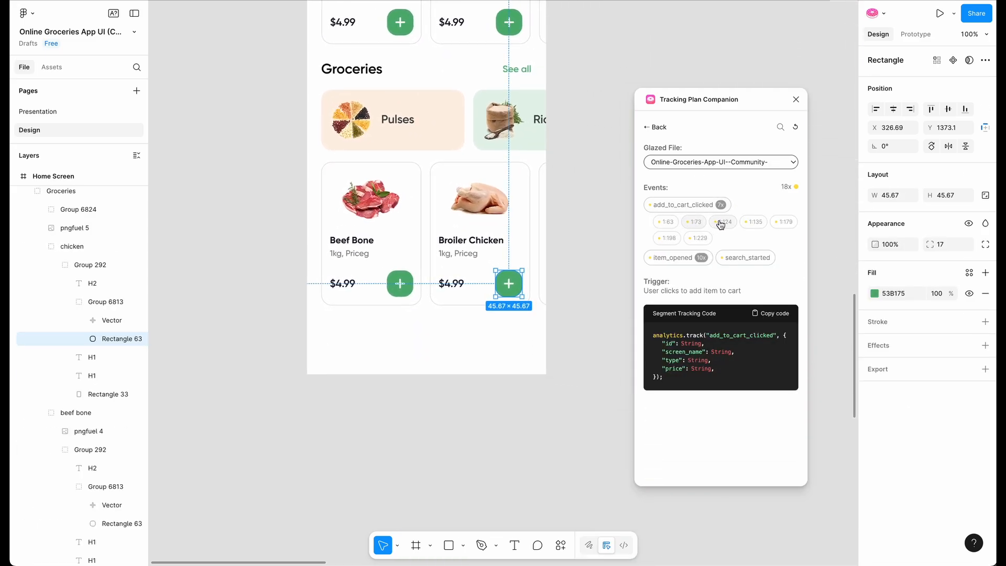
left_click(722, 221)
left_click(744, 257)
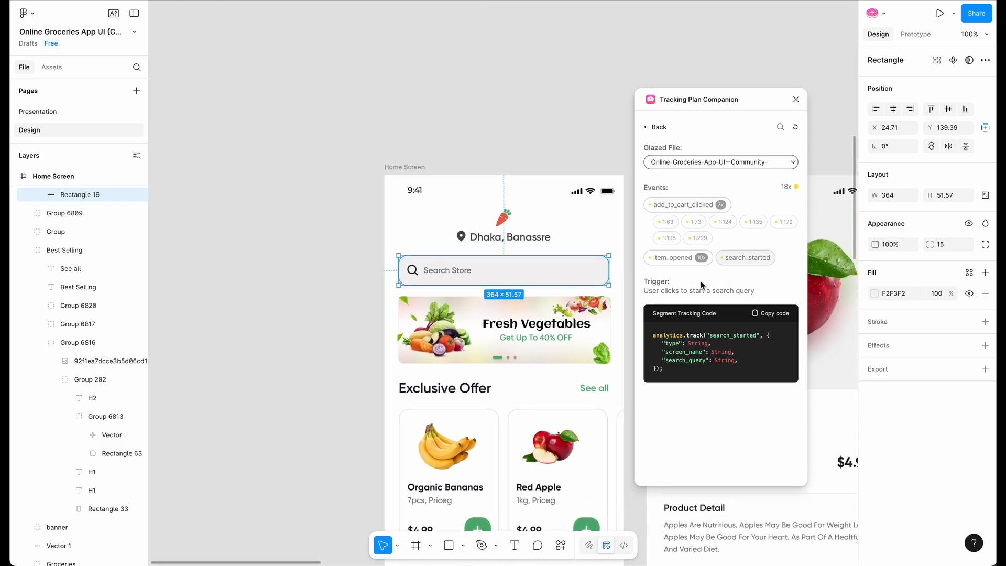
Step: Filter the plugin's events to the Sing in frame and inspect user_signed_up on the Continue with Google and Continue with Facebook buttons
left_click(591, 157)
scroll(589, 152, "down", 5)
scroll(588, 152, "up", 5)
scroll(588, 152, "right", 3)
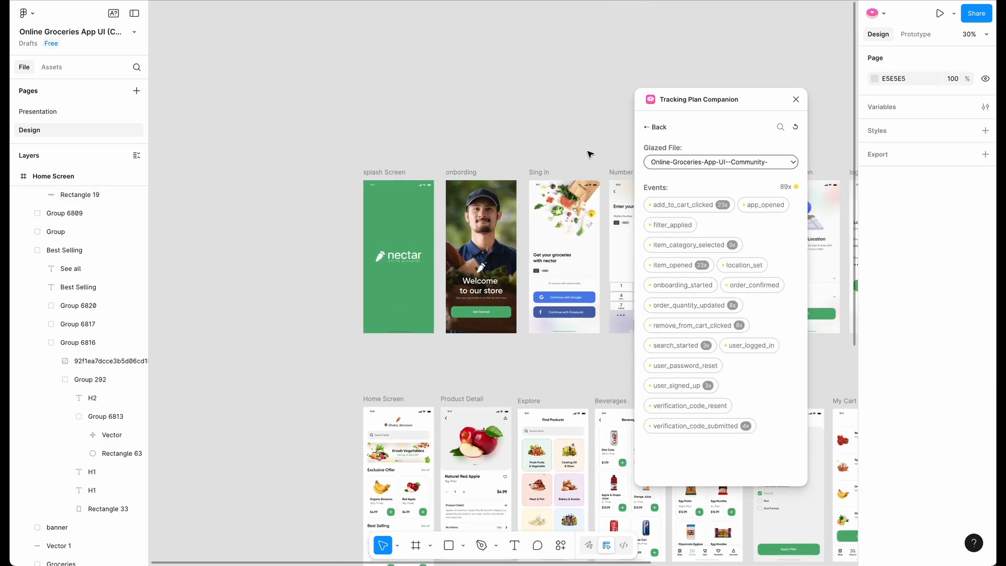
scroll(588, 152, "right", 3)
left_click(444, 181)
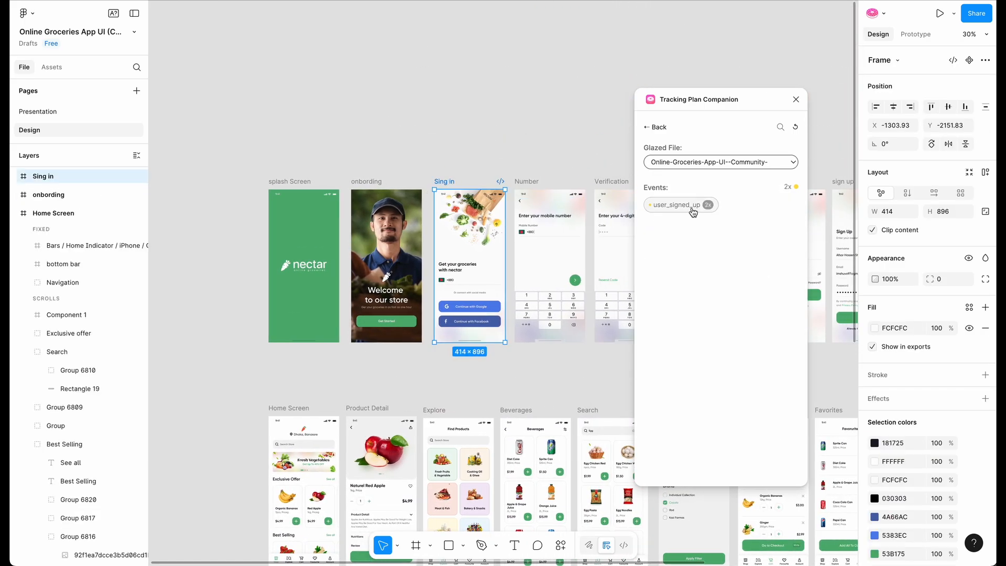
left_click(668, 221)
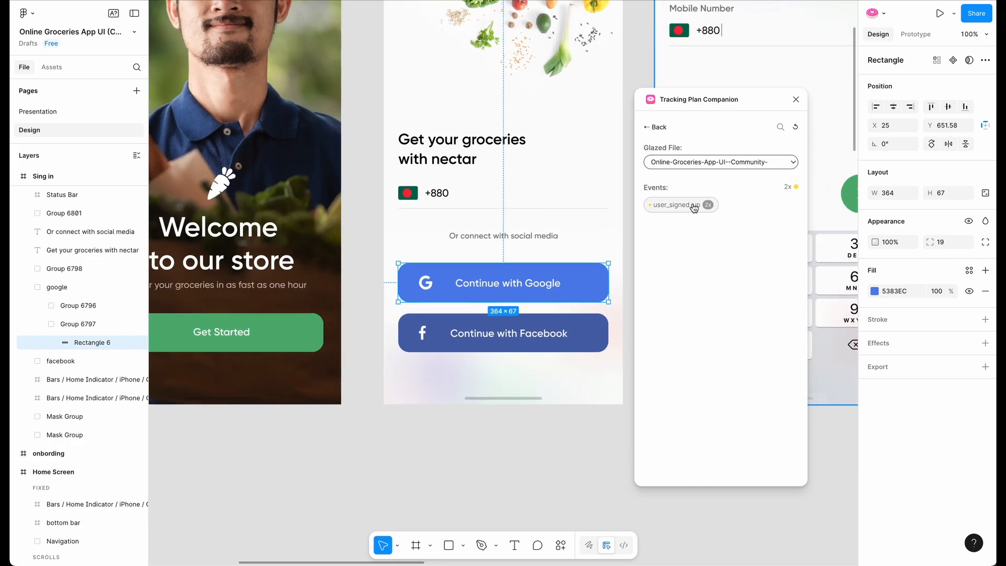
left_click(707, 224)
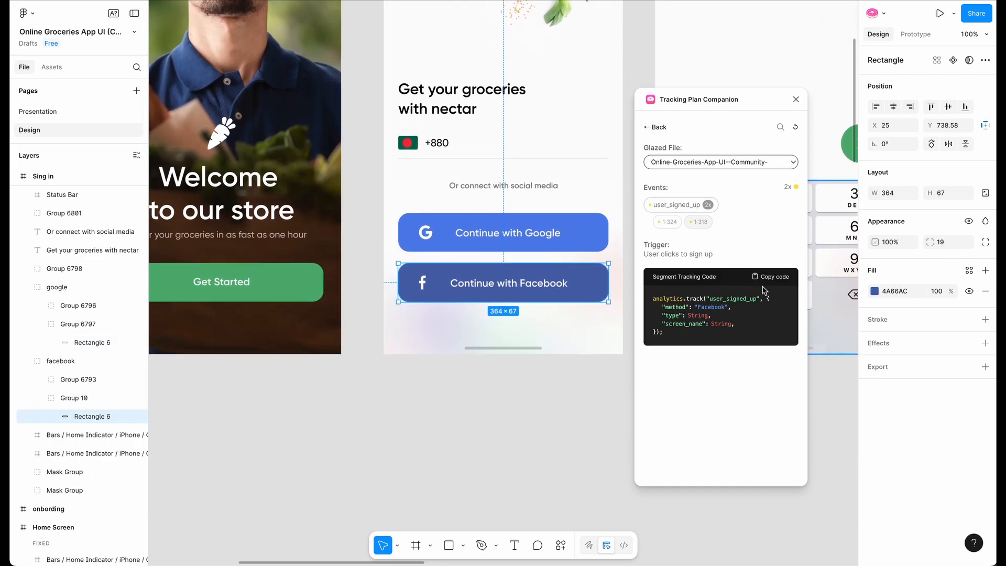